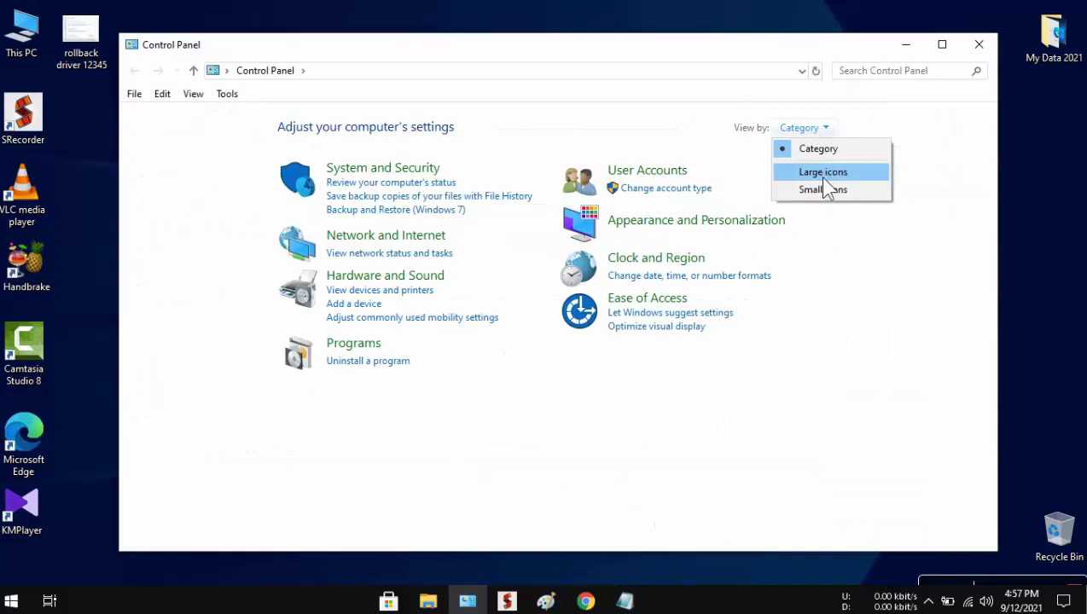
- Show Control Panel items as small icons and open the LAN settings from the Internet Options connections
{"action": "left_click", "coordinate": [825, 191]}
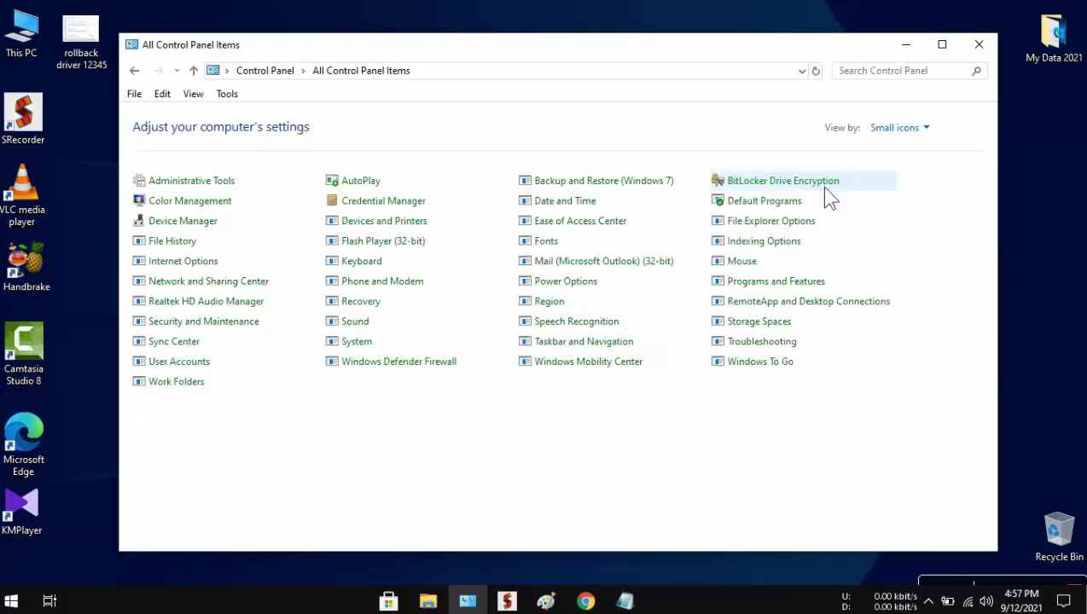
{"action": "left_click", "coordinate": [205, 269]}
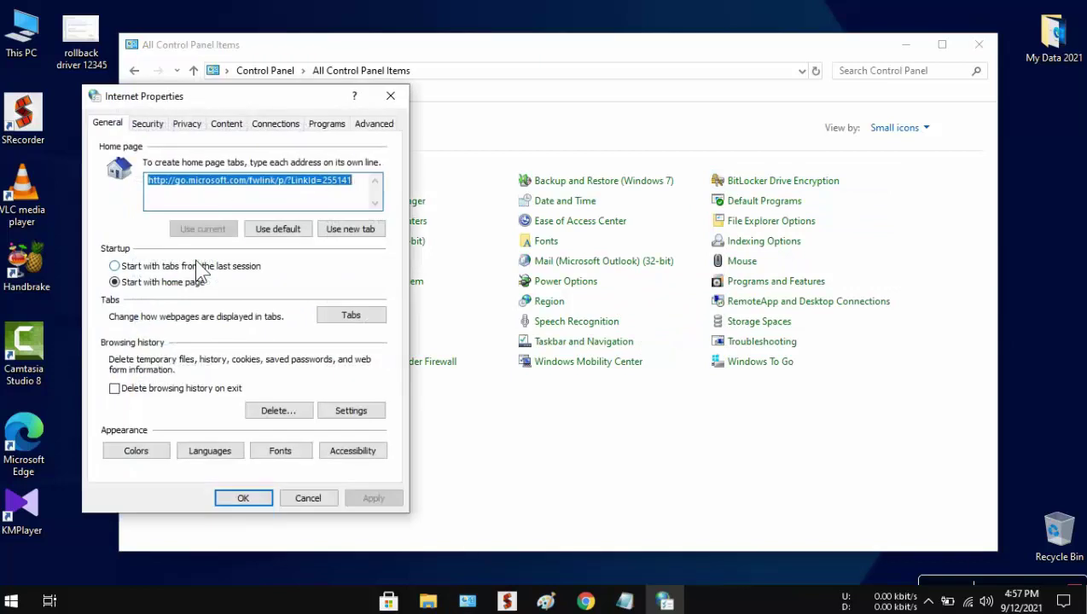
{"action": "left_click", "coordinate": [277, 124]}
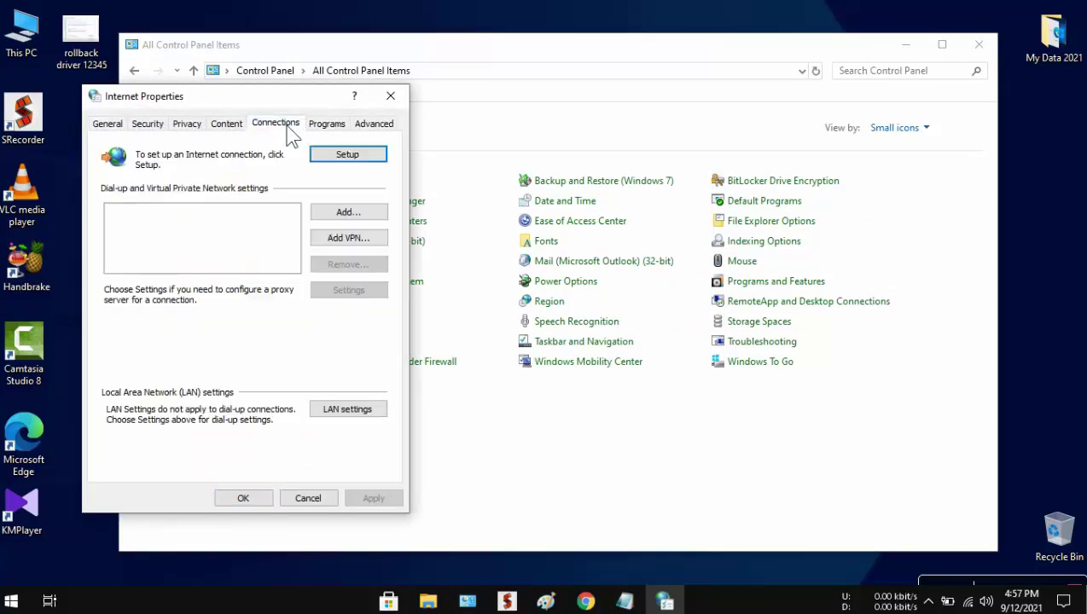
{"action": "left_click", "coordinate": [348, 409]}
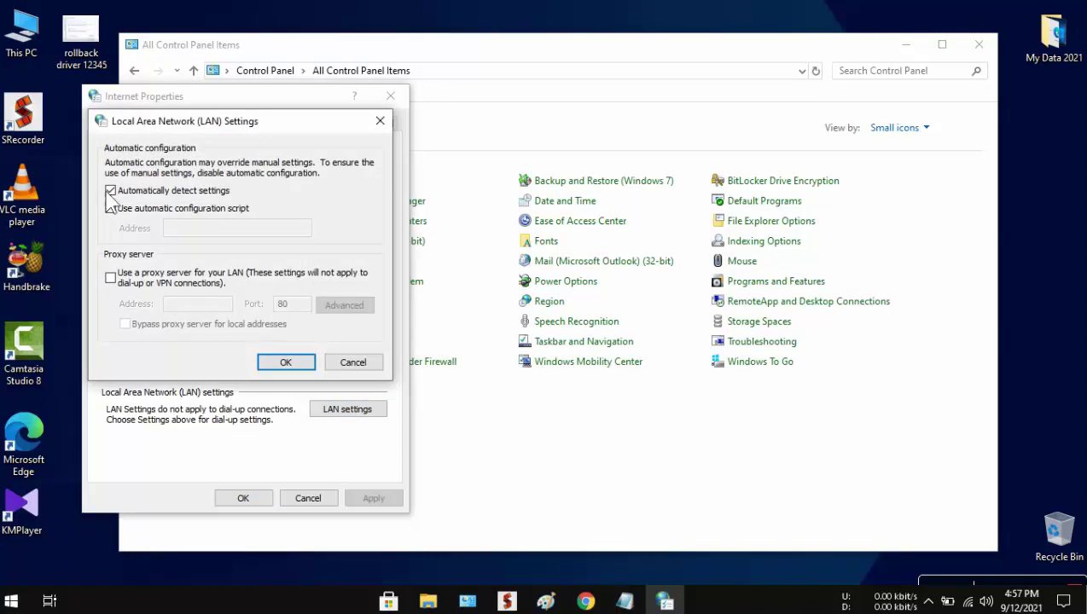
- Following the Fix 2 notes in Notepad, accept the LAN settings with "Automatically detect settings" enabled and close Internet Properties
{"action": "left_click", "coordinate": [624, 601]}
{"action": "left_click_drag", "start_coordinate": [233, 304], "coordinate": [765, 306]}
{"action": "left_click_drag", "start_coordinate": [232, 338], "coordinate": [744, 348]}
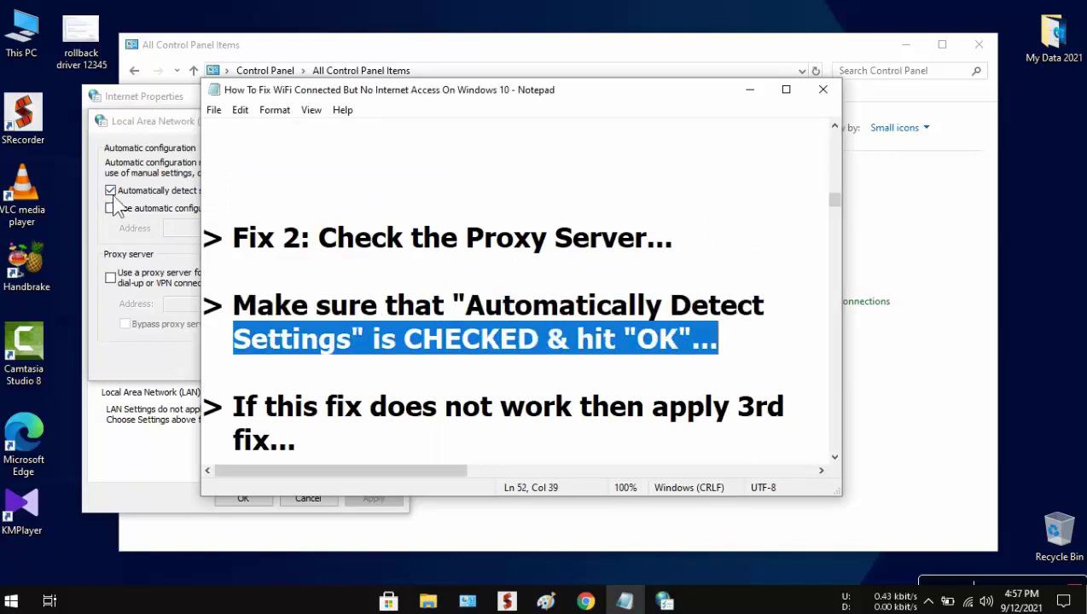
{"action": "left_click", "coordinate": [111, 242]}
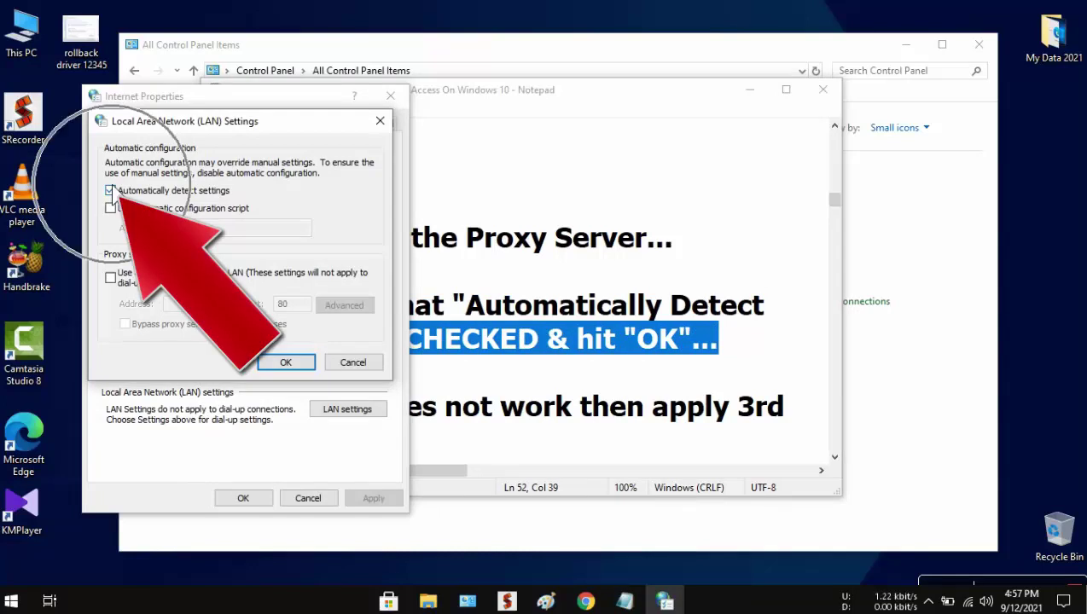
{"action": "left_click", "coordinate": [308, 362]}
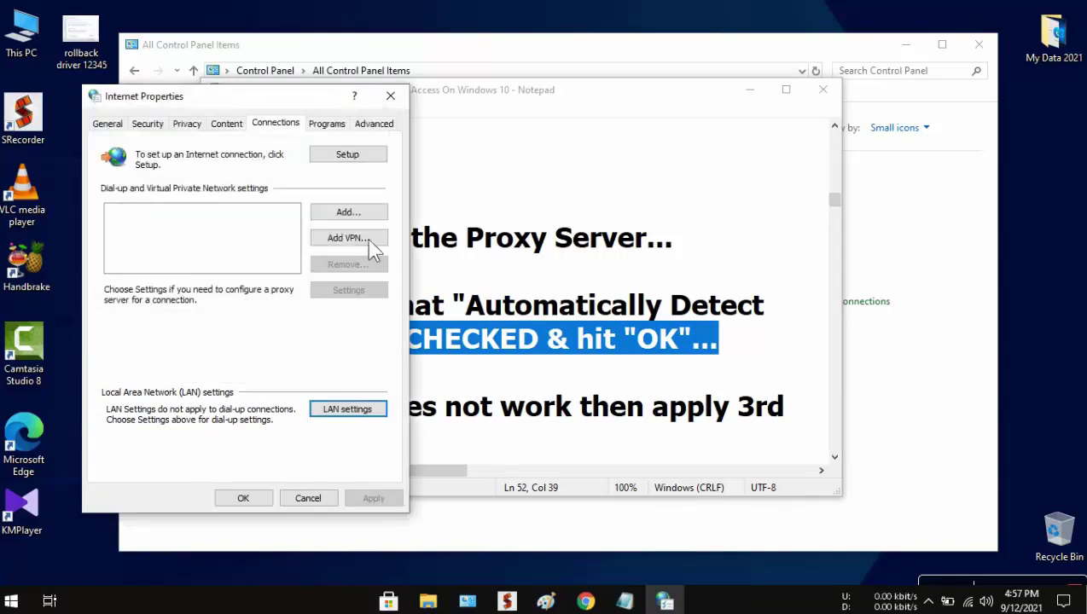
{"action": "left_click", "coordinate": [390, 96]}
- Read through the Notepad notes from the end of Fix 2 to the Fix 3 instructions on flushing the DNS cache
{"action": "scroll", "coordinate": [424, 168], "scroll_direction": "down", "scroll_amount": 1}
{"action": "left_click_drag", "start_coordinate": [238, 317], "coordinate": [746, 304]}
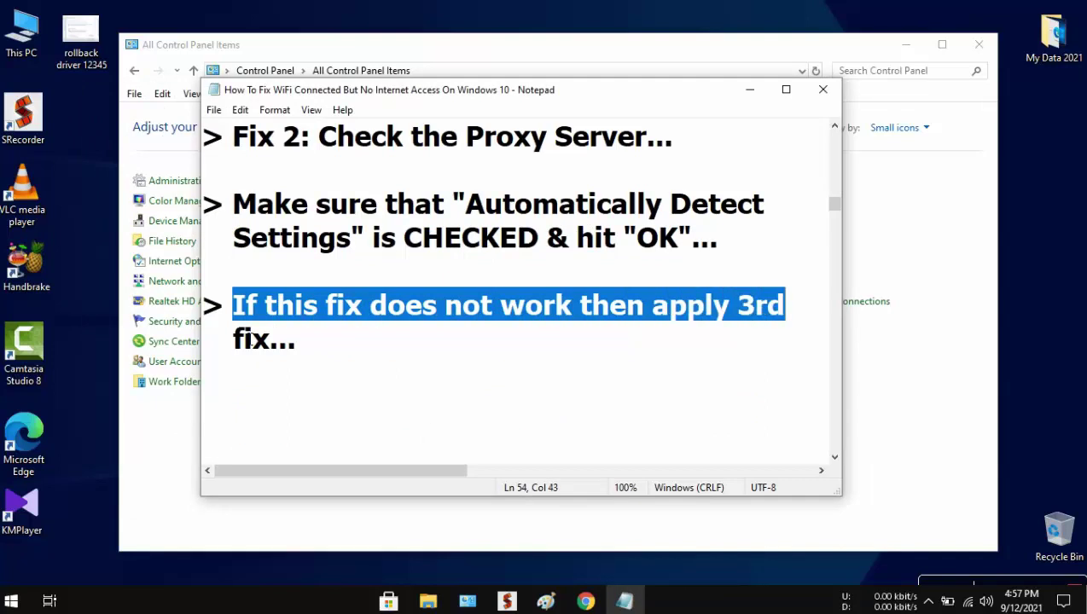
{"action": "left_click_drag", "start_coordinate": [238, 348], "coordinate": [341, 350]}
{"action": "scroll", "coordinate": [487, 370], "scroll_direction": "down", "scroll_amount": 4}
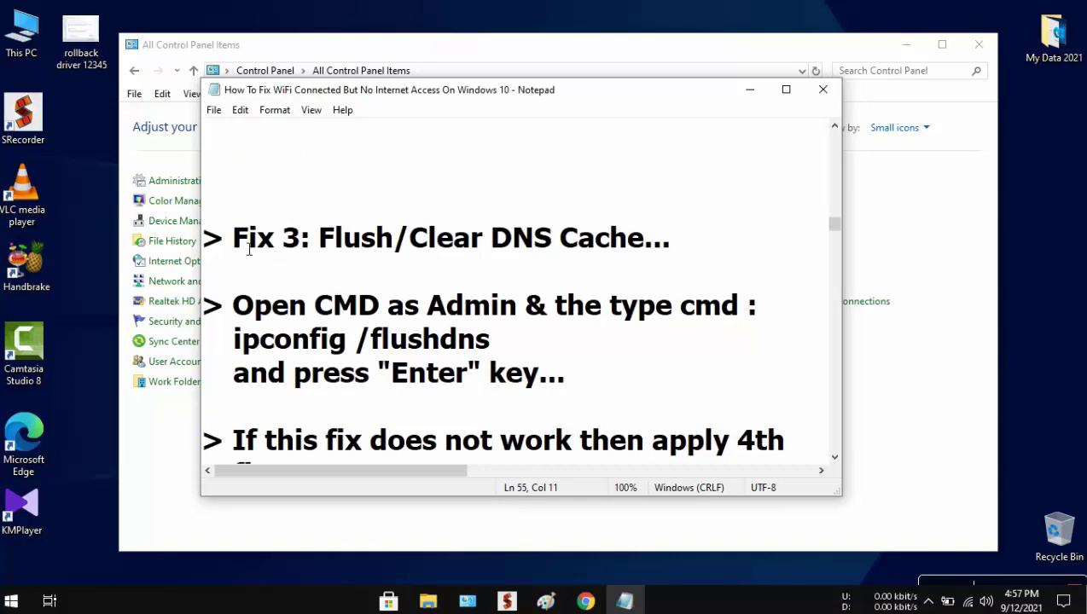
{"action": "left_click_drag", "start_coordinate": [241, 248], "coordinate": [317, 246]}
{"action": "left_click_drag", "start_coordinate": [318, 246], "coordinate": [712, 243]}
{"action": "left_click_drag", "start_coordinate": [240, 309], "coordinate": [533, 305]}
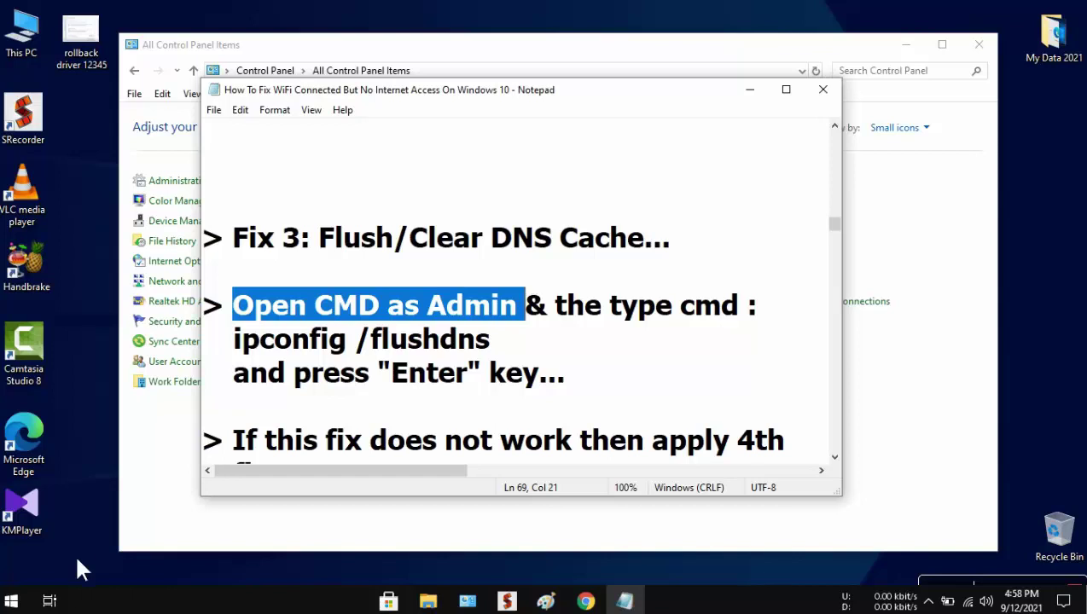
- Search Windows for Command Prompt and run it as administrator
{"action": "left_click", "coordinate": [12, 600]}
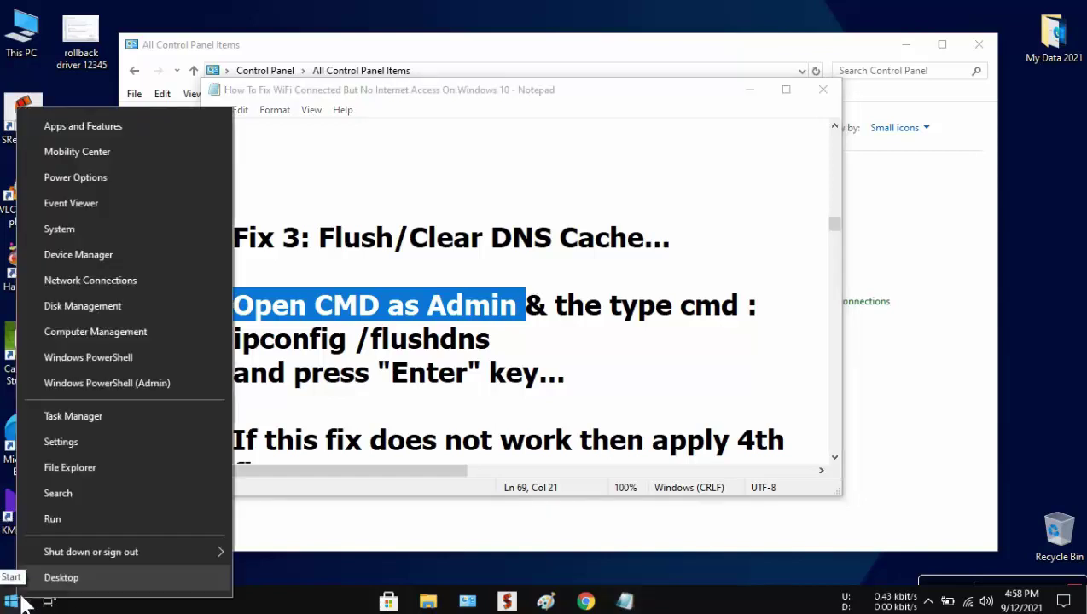
{"action": "left_click", "coordinate": [111, 493]}
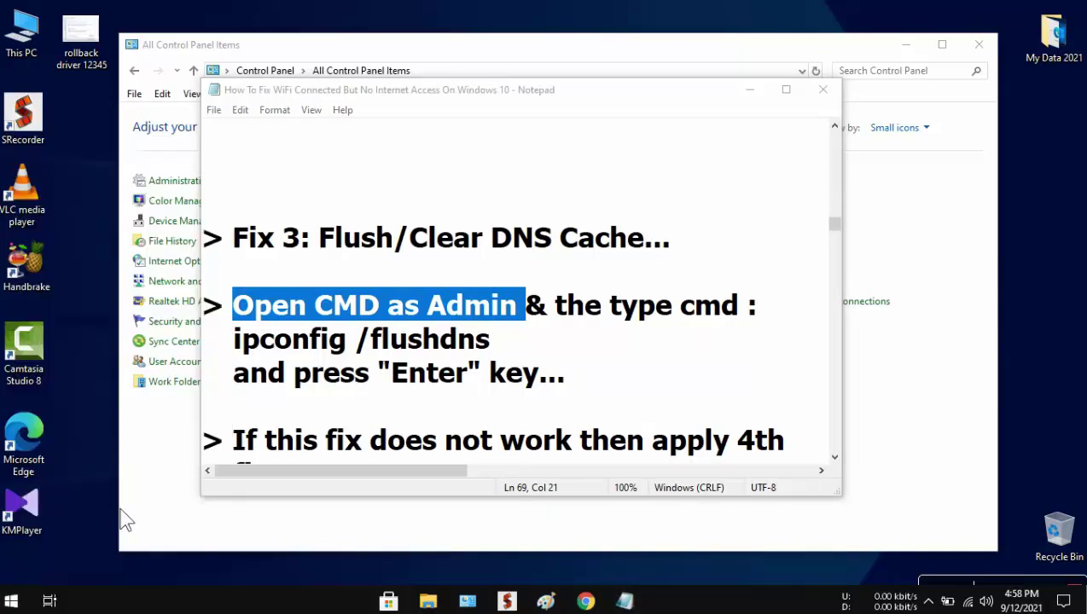
{"action": "left_click", "coordinate": [153, 573]}
{"action": "type", "text": "comm"}
{"action": "right_click", "coordinate": [185, 171]}
{"action": "left_click", "coordinate": [256, 175]}
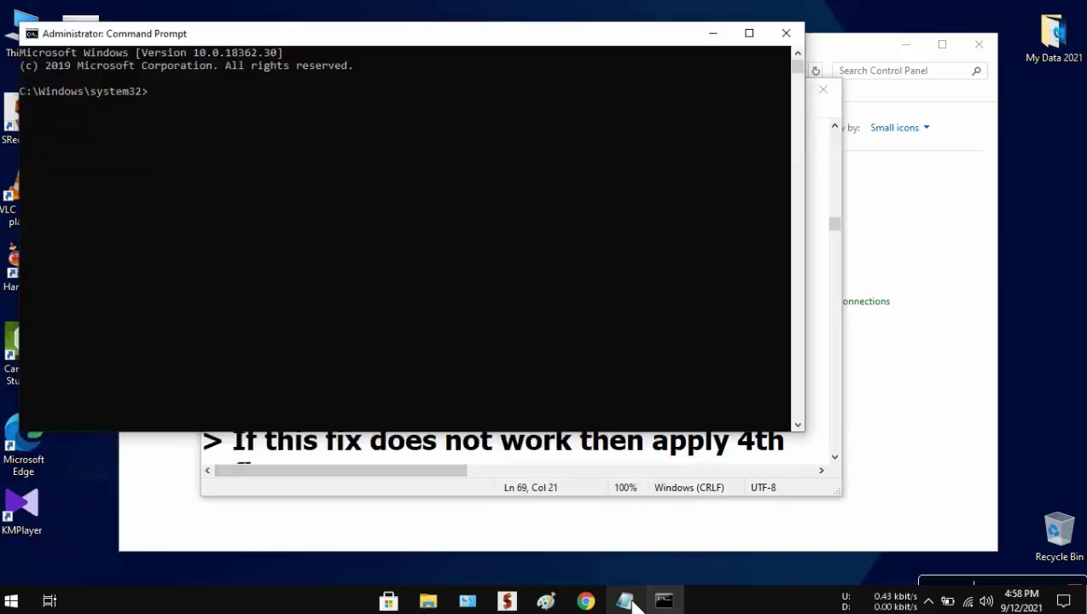
- Switch to the Notepad notes and copy the command "ipconfig /flushdns" from the Fix 3 instructions
{"action": "left_click", "coordinate": [625, 602]}
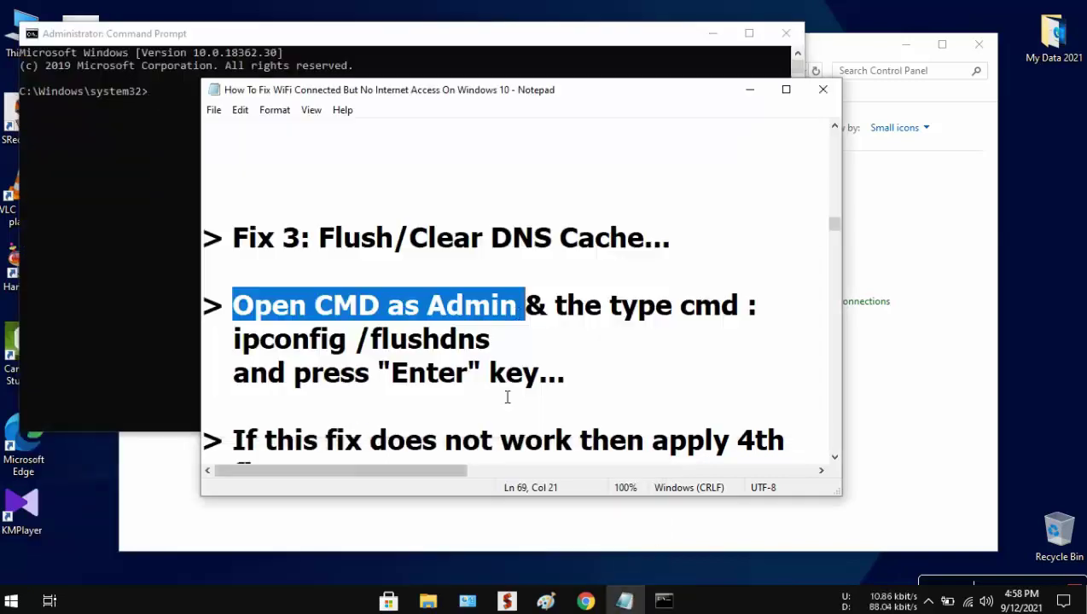
{"action": "left_click_drag", "start_coordinate": [519, 311], "coordinate": [767, 314]}
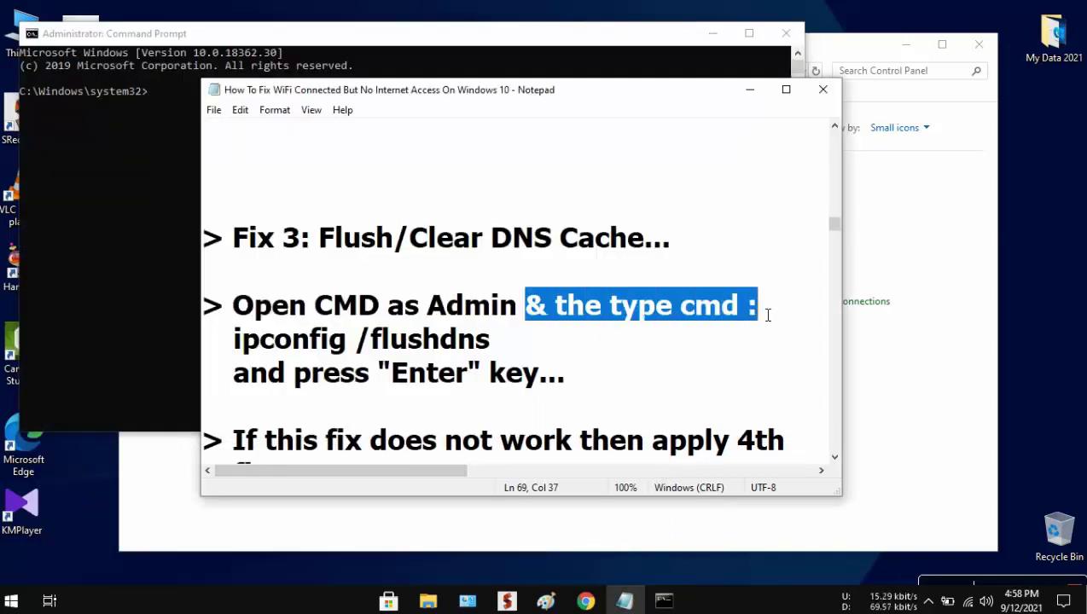
{"action": "left_click_drag", "start_coordinate": [238, 352], "coordinate": [318, 343]}
{"action": "left_click", "coordinate": [310, 341]}
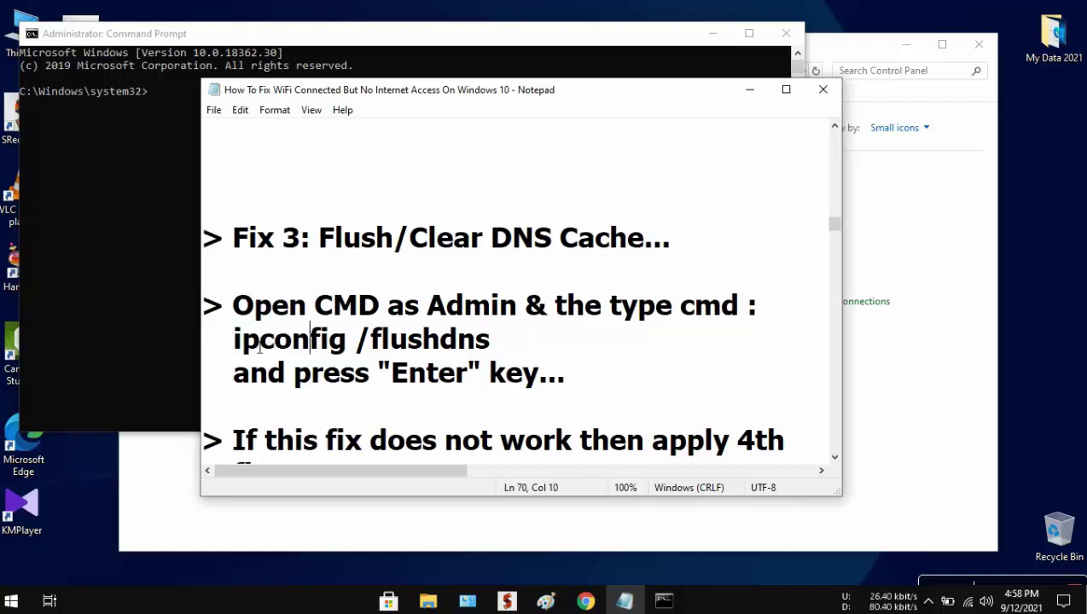
{"action": "left_click_drag", "start_coordinate": [241, 342], "coordinate": [493, 342]}
{"action": "key", "text": "ctrl+c"}
- Run the copied "ipconfig /flushdns" command in the administrator Command Prompt, check its output and close the window
{"action": "left_click_drag", "start_coordinate": [242, 388], "coordinate": [620, 386]}
{"action": "left_click", "coordinate": [146, 240]}
{"action": "key", "text": "ctrl+v"}
{"action": "key", "text": "Return"}
{"action": "left_click_drag", "start_coordinate": [24, 133], "coordinate": [302, 141]}
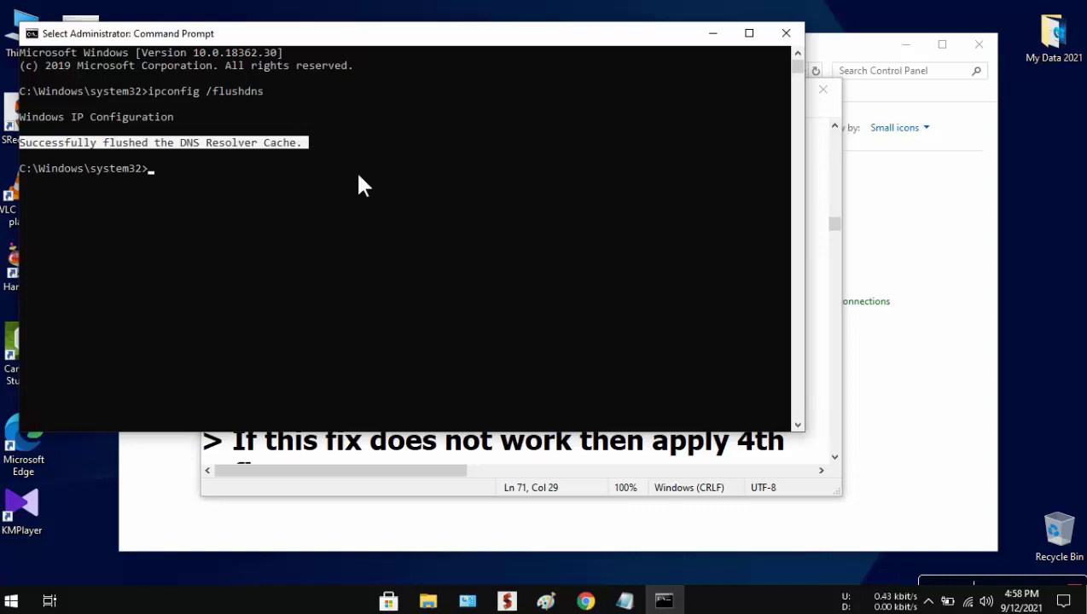
{"action": "left_click", "coordinate": [788, 36]}
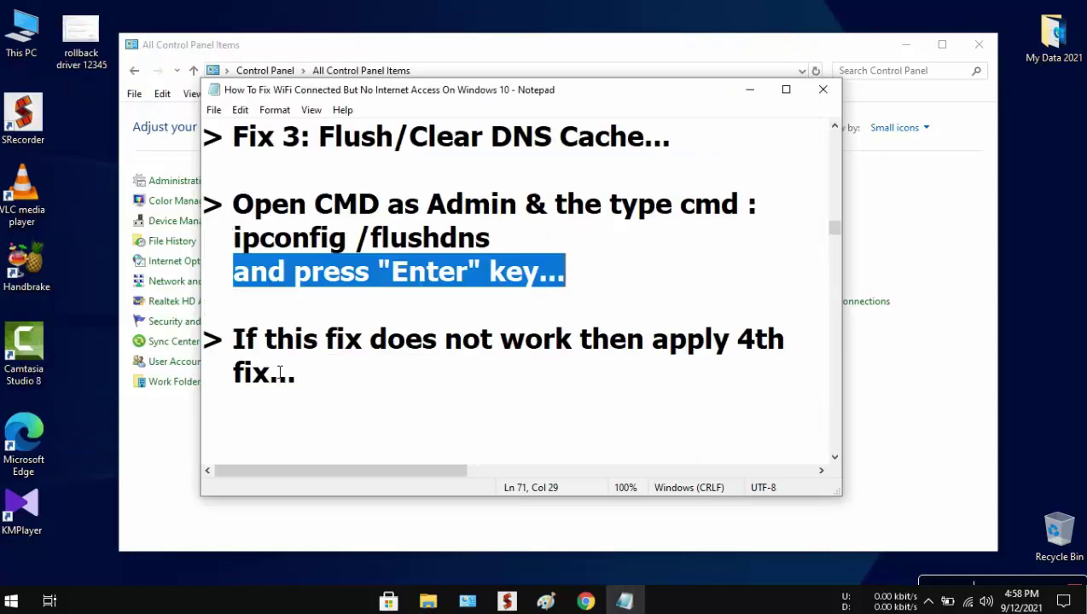
- Close the Control Panel window and read on in the Notepad notes to Fix 4 about obtaining the DNS server address automatically
{"action": "left_click_drag", "start_coordinate": [226, 339], "coordinate": [851, 339]}
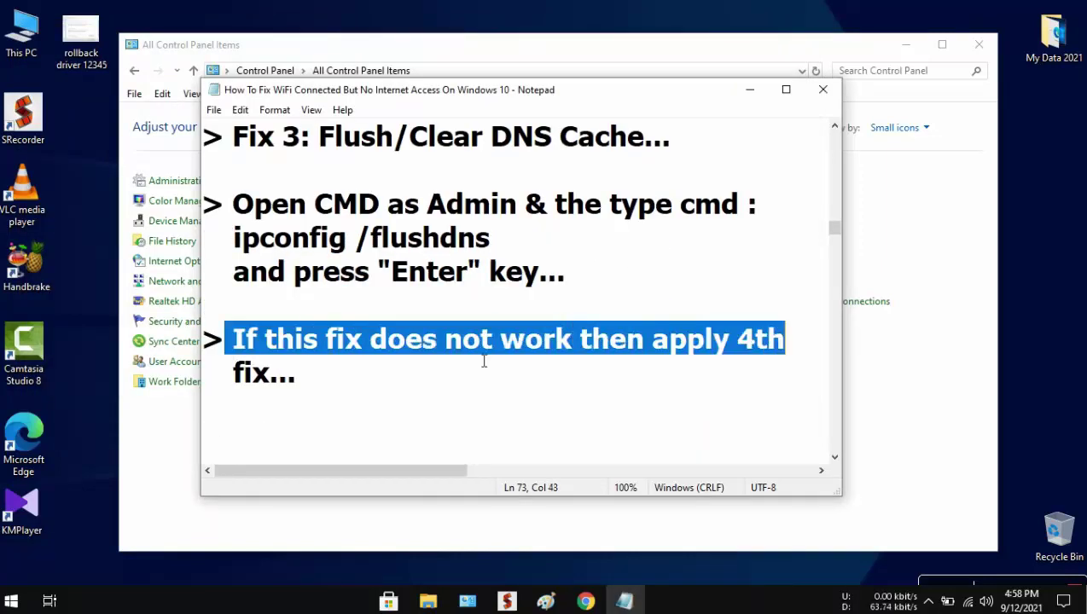
{"action": "left_click_drag", "start_coordinate": [228, 385], "coordinate": [330, 386]}
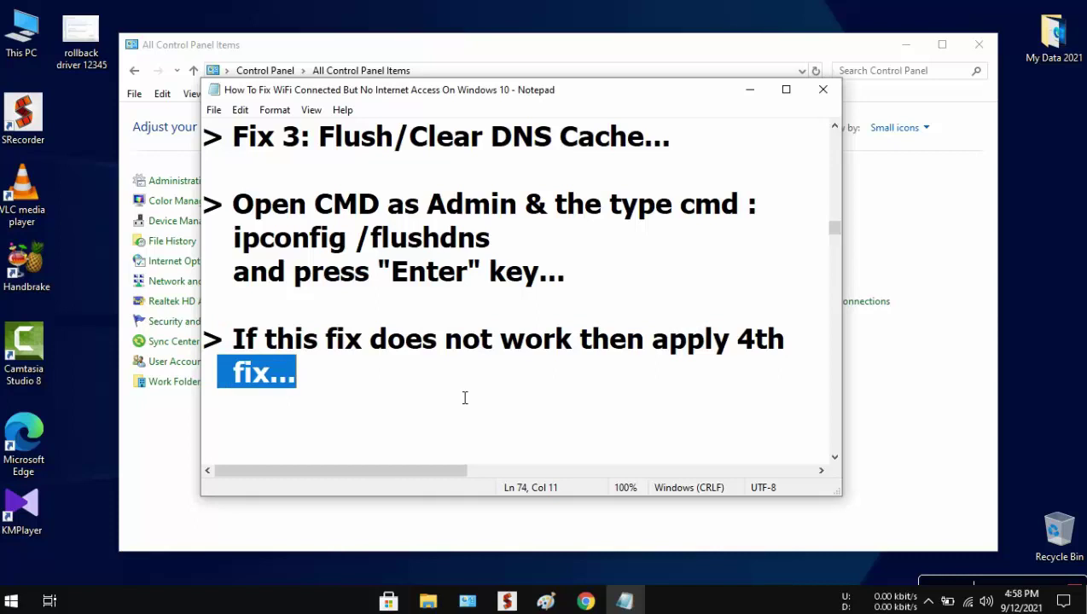
{"action": "left_click", "coordinate": [981, 41]}
{"action": "scroll", "coordinate": [514, 347], "scroll_direction": "down", "scroll_amount": 4}
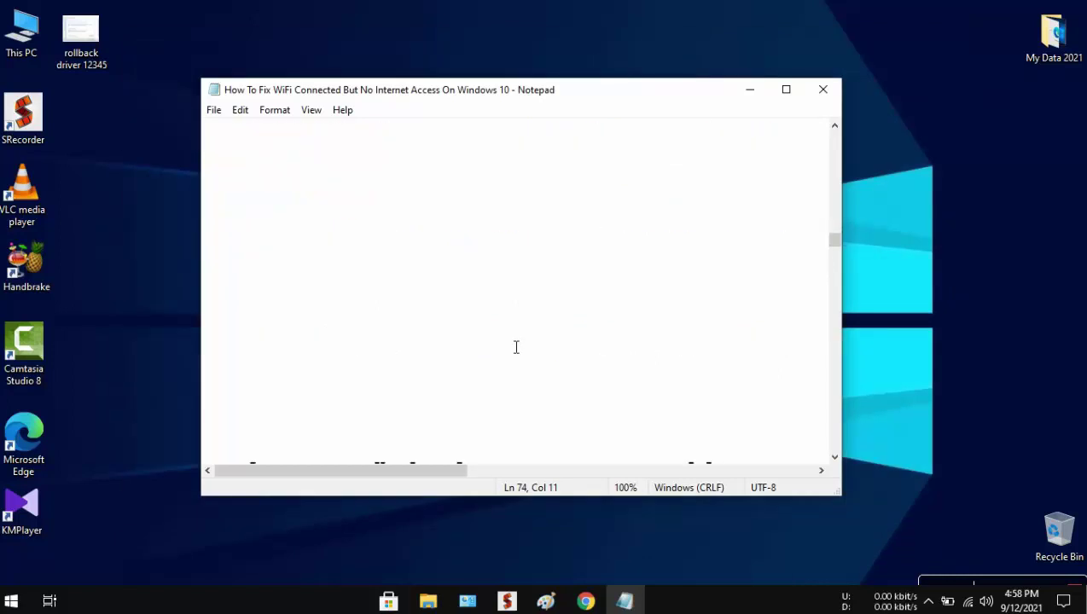
{"action": "scroll", "coordinate": [515, 347], "scroll_direction": "down", "scroll_amount": 1}
{"action": "left_click_drag", "start_coordinate": [242, 178], "coordinate": [773, 188]}
{"action": "left_click_drag", "start_coordinate": [233, 224], "coordinate": [445, 233]}
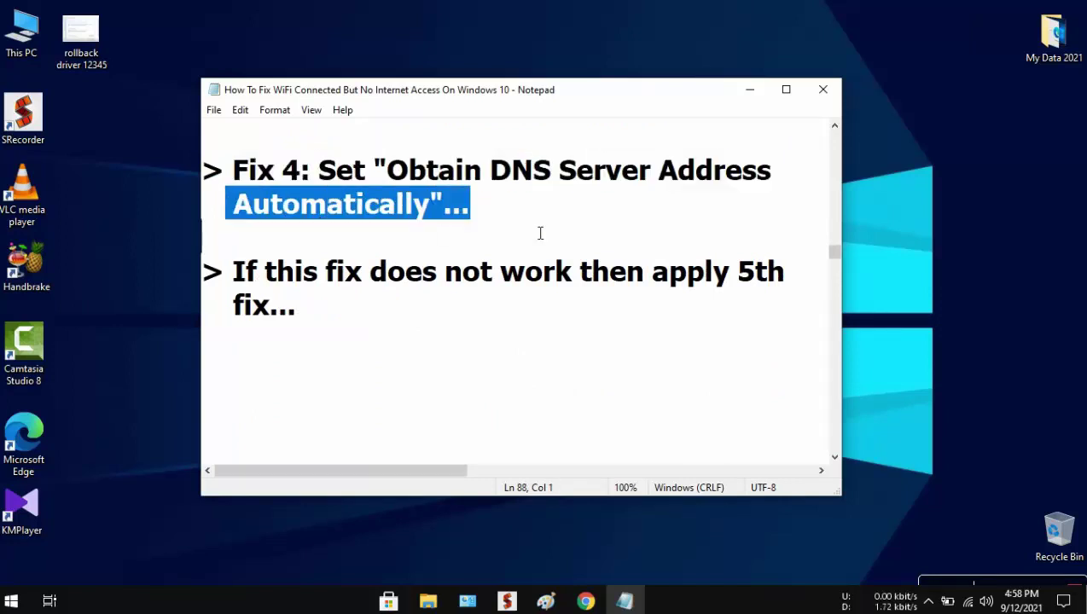
- Open the Internet Protocol Version 4 (TCP/IPv4) properties of the Wi-Fi adapter through the Network & Internet settings
{"action": "right_click", "coordinate": [967, 601]}
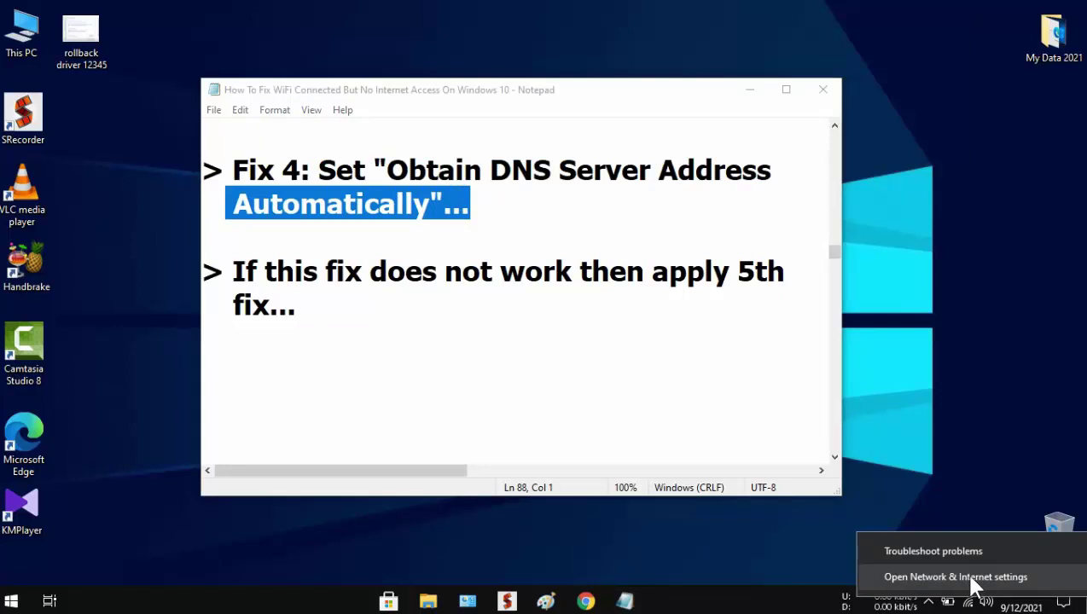
{"action": "left_click", "coordinate": [969, 578]}
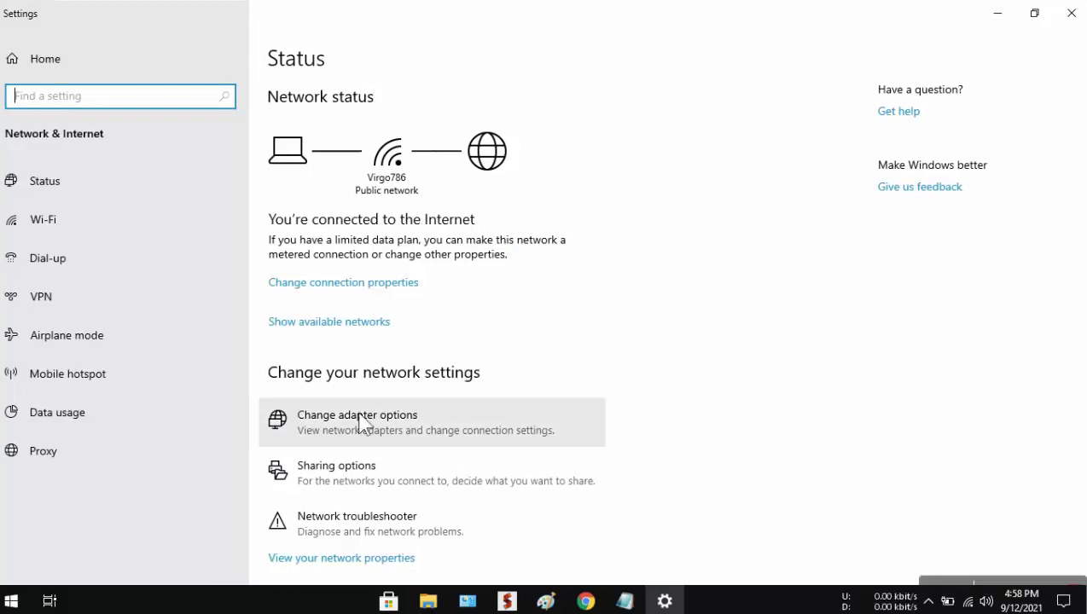
{"action": "left_click", "coordinate": [361, 422]}
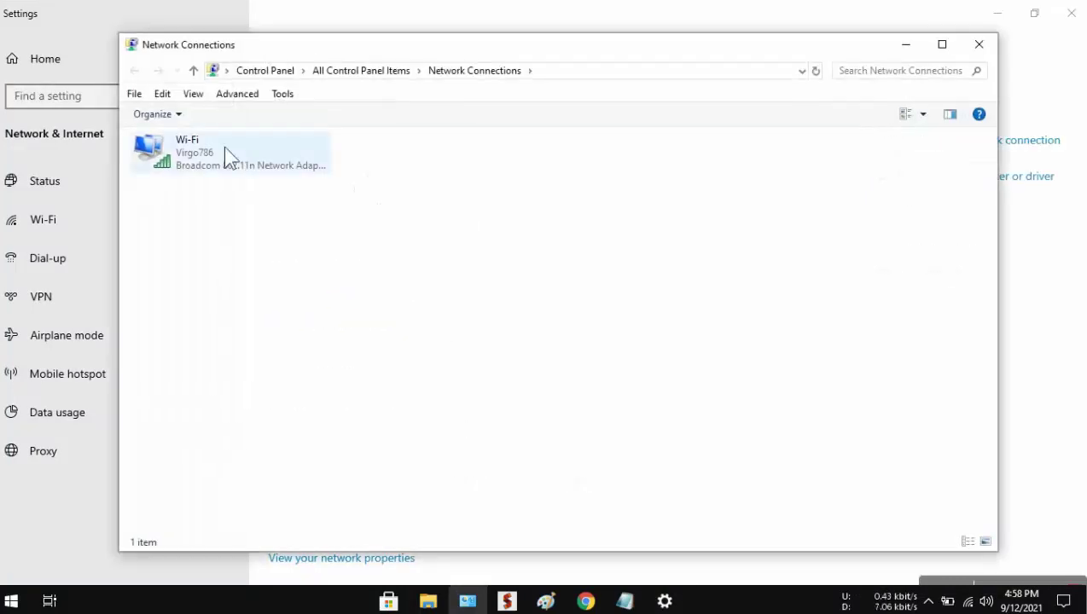
{"action": "right_click", "coordinate": [223, 146]}
{"action": "left_click", "coordinate": [346, 319]}
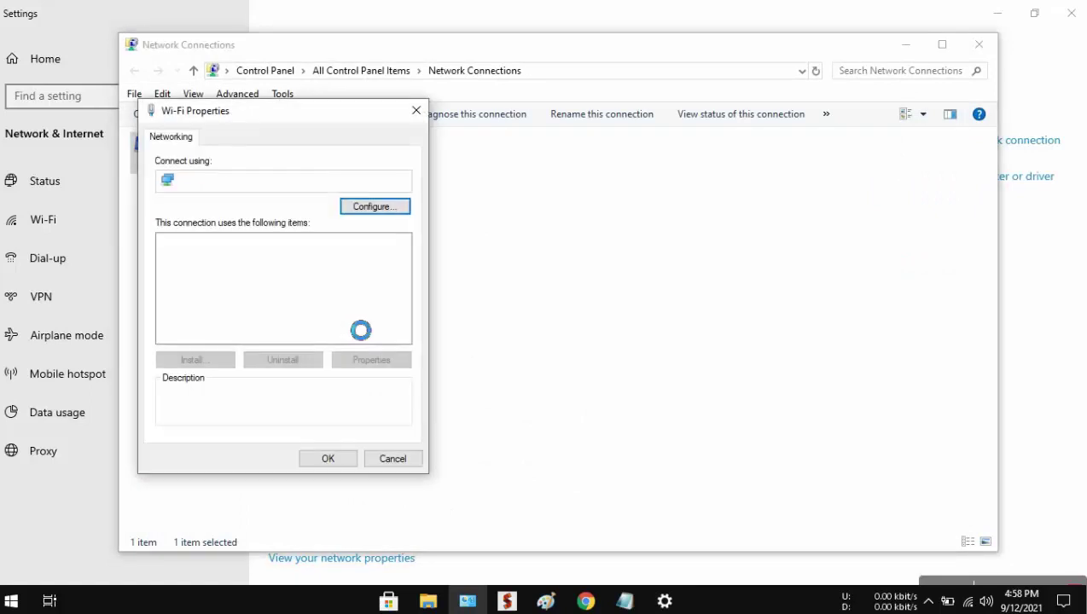
{"action": "left_click", "coordinate": [300, 283]}
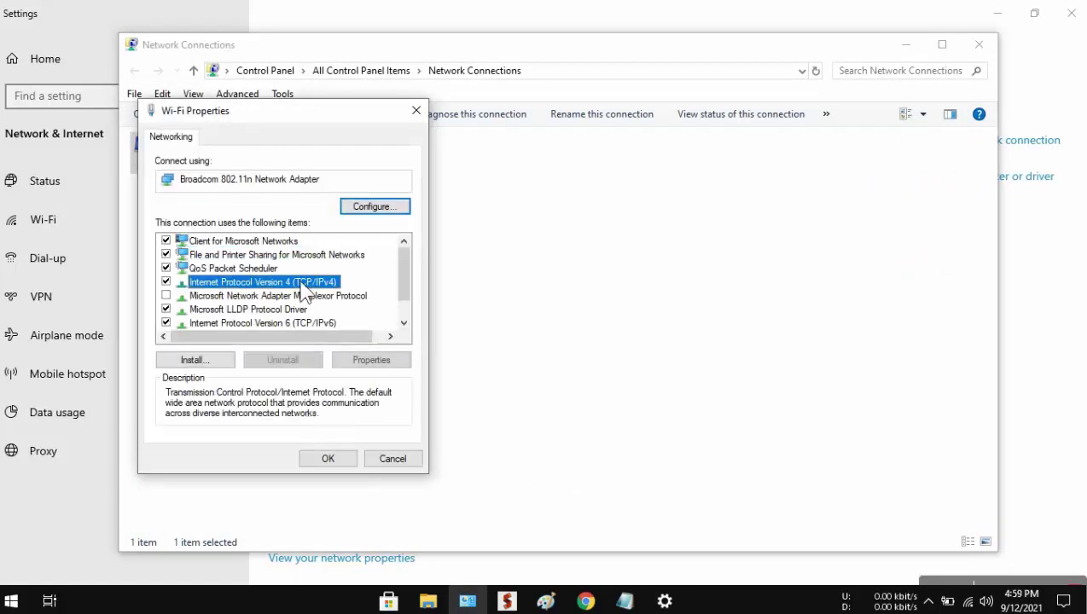
{"action": "left_click", "coordinate": [369, 359]}
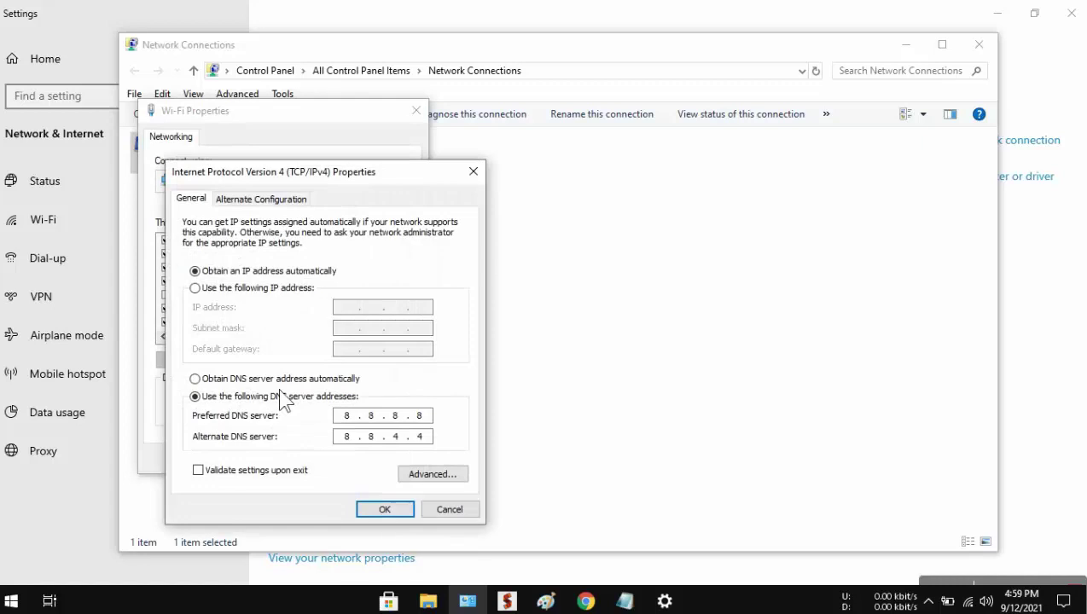
- Set IPv4 to obtain the DNS server address automatically, confirm, and close the Network Connections and Settings windows
{"action": "left_click", "coordinate": [195, 380]}
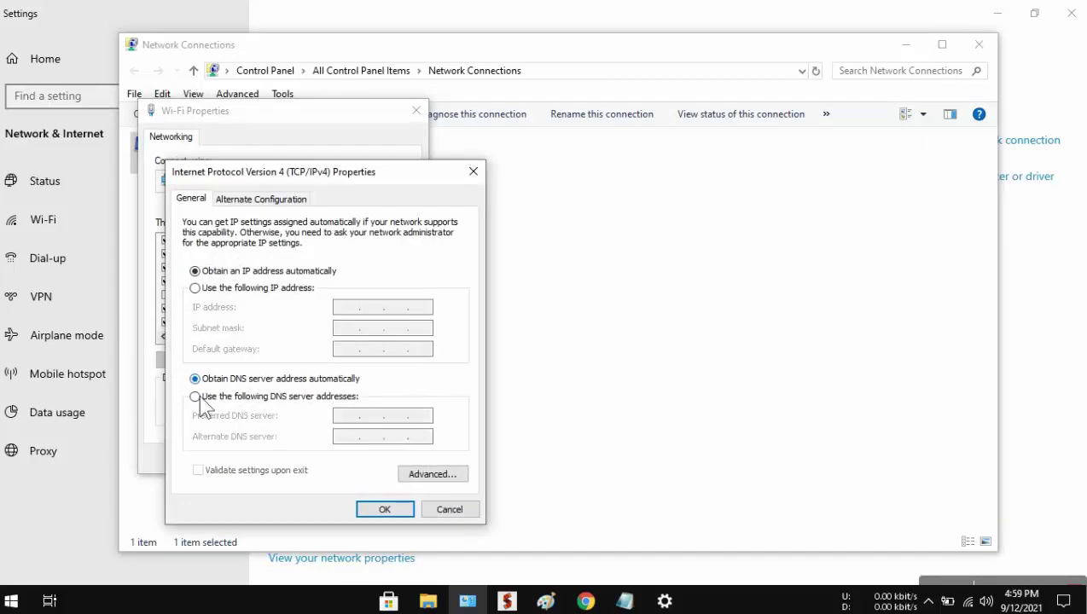
{"action": "left_click", "coordinate": [623, 601]}
{"action": "left_click", "coordinate": [624, 602]}
{"action": "left_click", "coordinate": [385, 510]}
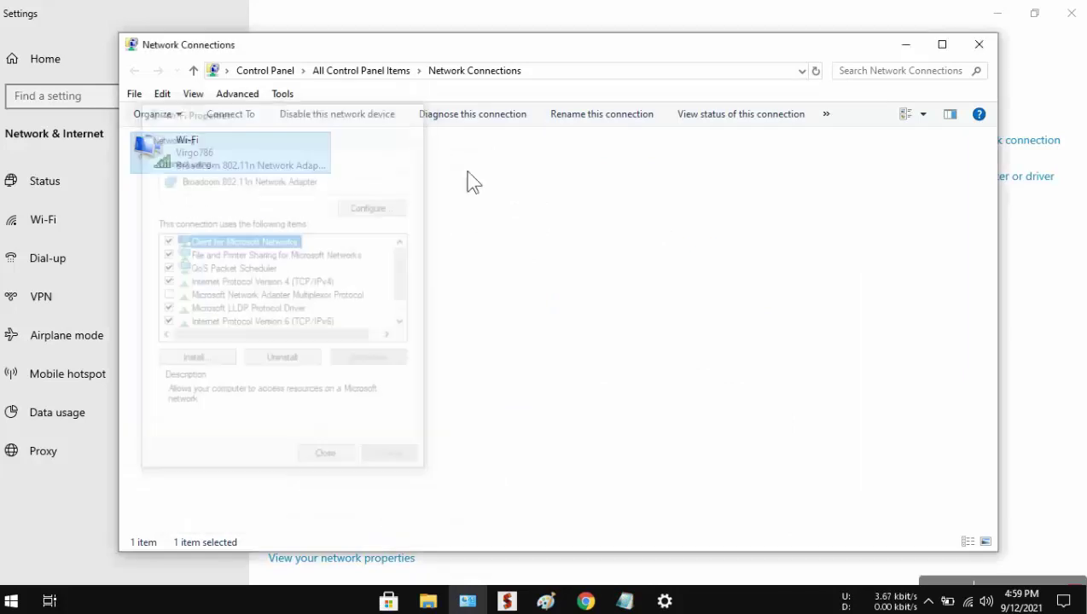
{"action": "left_click", "coordinate": [978, 45]}
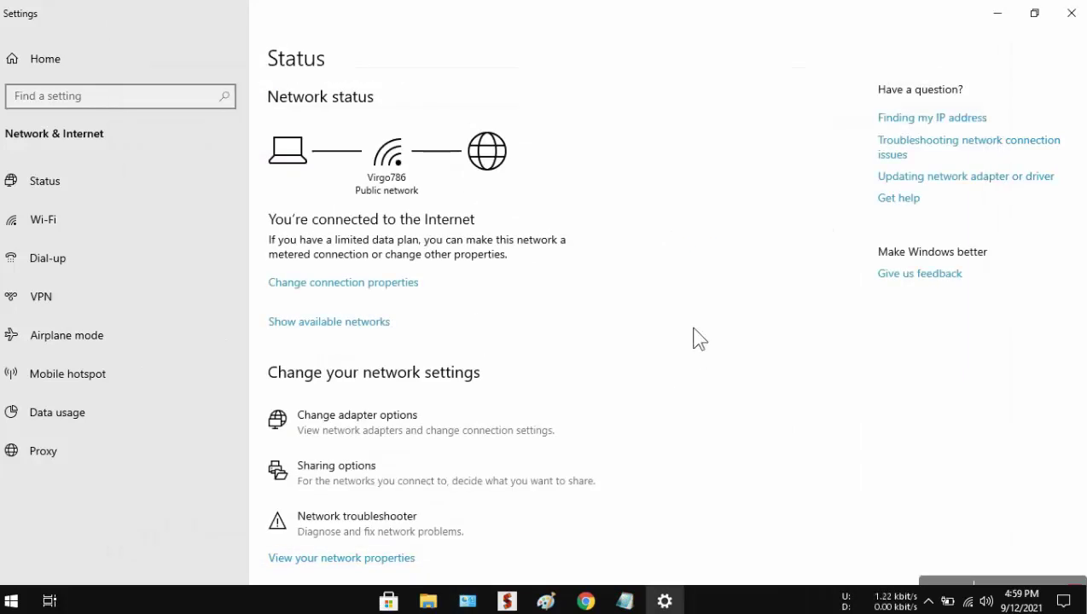
{"action": "left_click", "coordinate": [1072, 13]}
- Switch to the Notepad notes and read on from the end of Fix 4 to Fix 5 about the built-in troubleshooter
{"action": "left_click", "coordinate": [624, 602]}
{"action": "left_click_drag", "start_coordinate": [234, 273], "coordinate": [785, 271]}
{"action": "left_click_drag", "start_coordinate": [221, 321], "coordinate": [362, 309]}
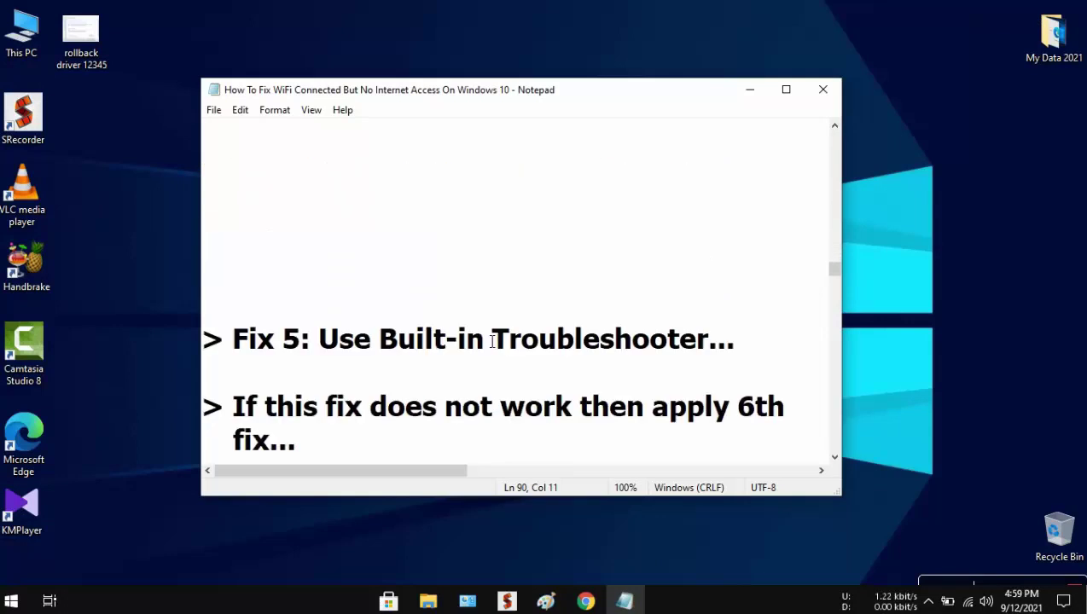
{"action": "scroll", "coordinate": [492, 341], "scroll_direction": "down", "scroll_amount": 1}
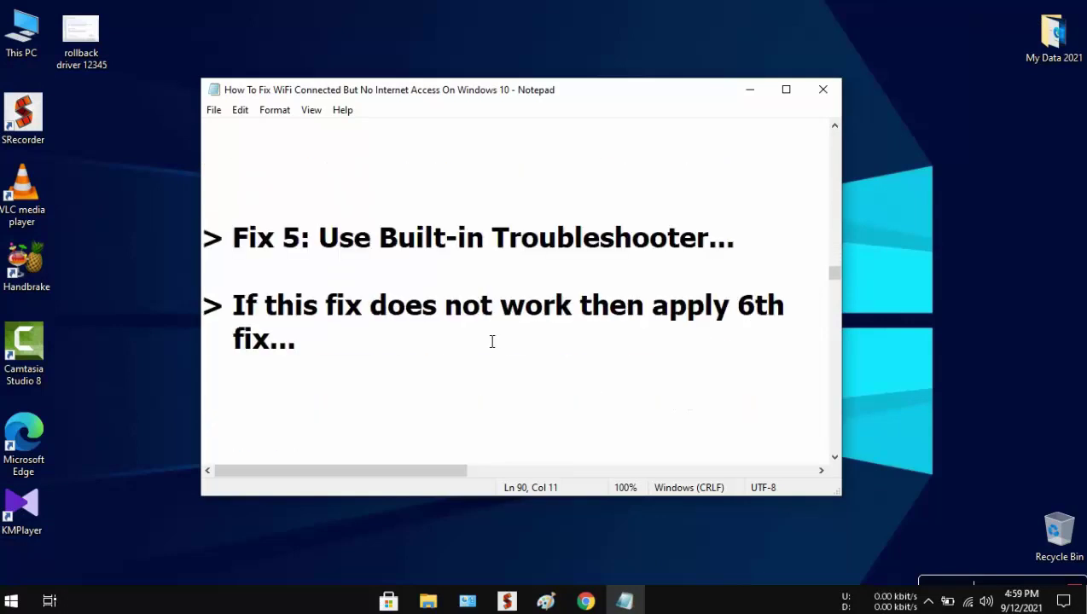
{"action": "left_click_drag", "start_coordinate": [233, 245], "coordinate": [754, 255]}
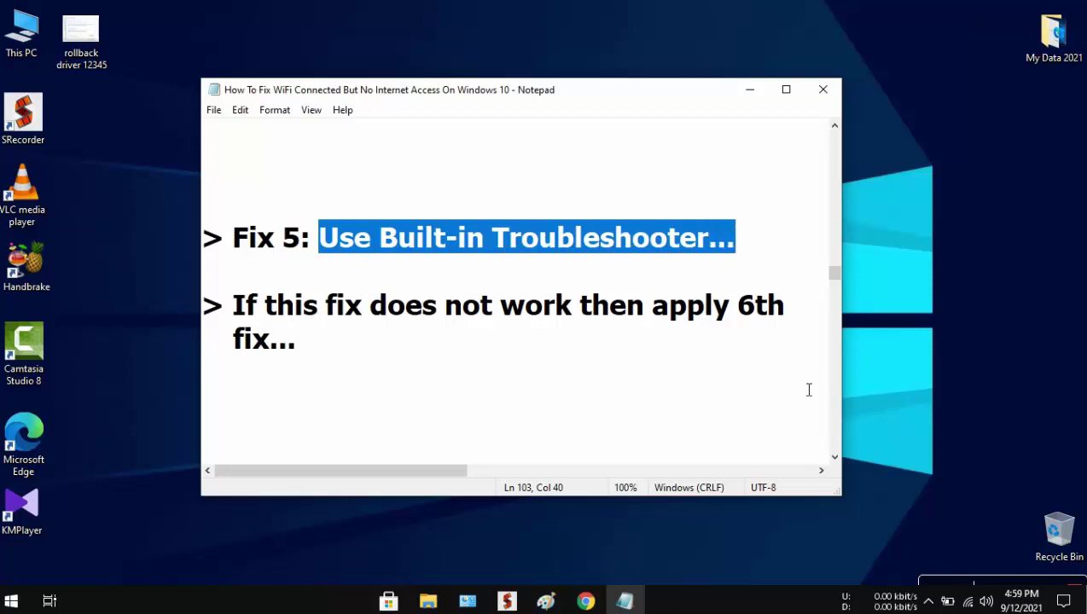
- Run the Windows network problem troubleshooter for the connection and close it at the choice of problem types
{"action": "right_click", "coordinate": [968, 601]}
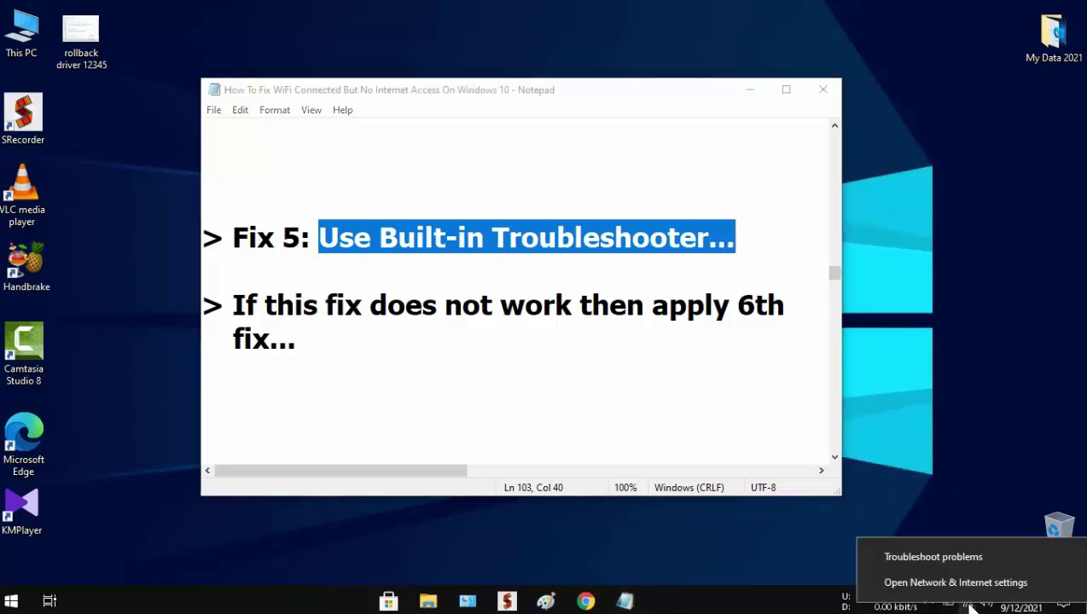
{"action": "left_click", "coordinate": [944, 560]}
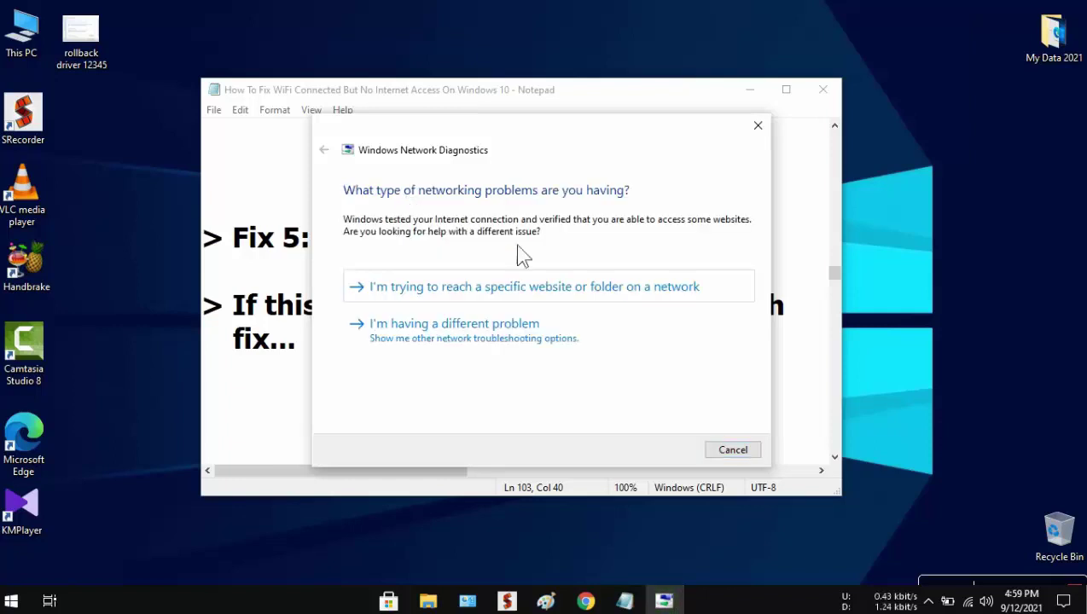
{"action": "left_click", "coordinate": [730, 451]}
- Read on in the Notepad notes from the end of Fix 5 to the Fix 6 instruction about Network and Internet settings
{"action": "left_click_drag", "start_coordinate": [233, 304], "coordinate": [815, 317]}
{"action": "left_click_drag", "start_coordinate": [233, 341], "coordinate": [504, 367]}
{"action": "scroll", "coordinate": [518, 367], "scroll_direction": "down", "scroll_amount": 5}
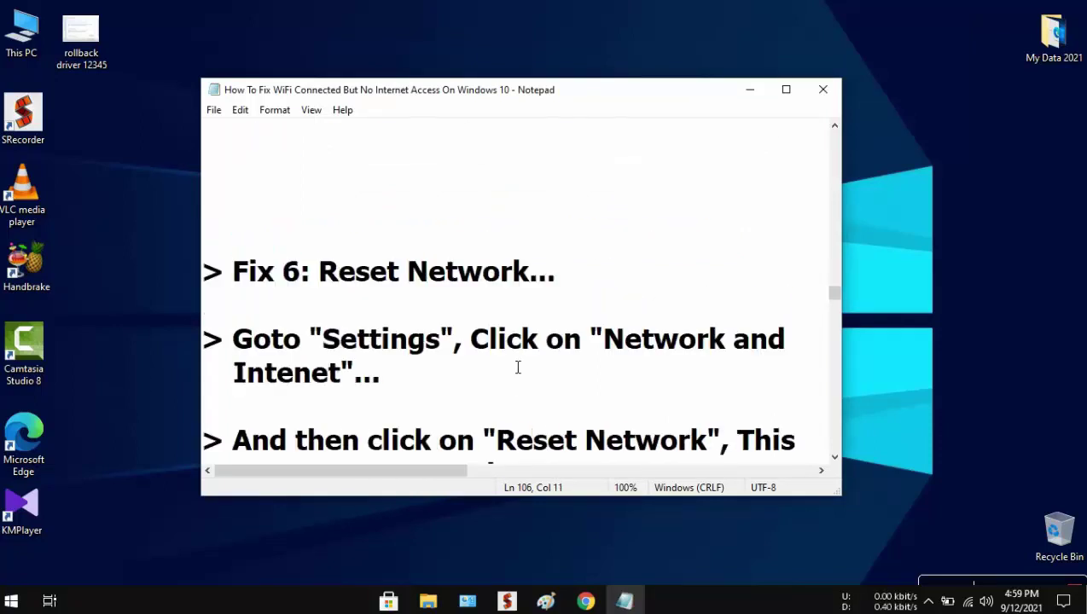
{"action": "left_click_drag", "start_coordinate": [243, 183], "coordinate": [591, 185]}
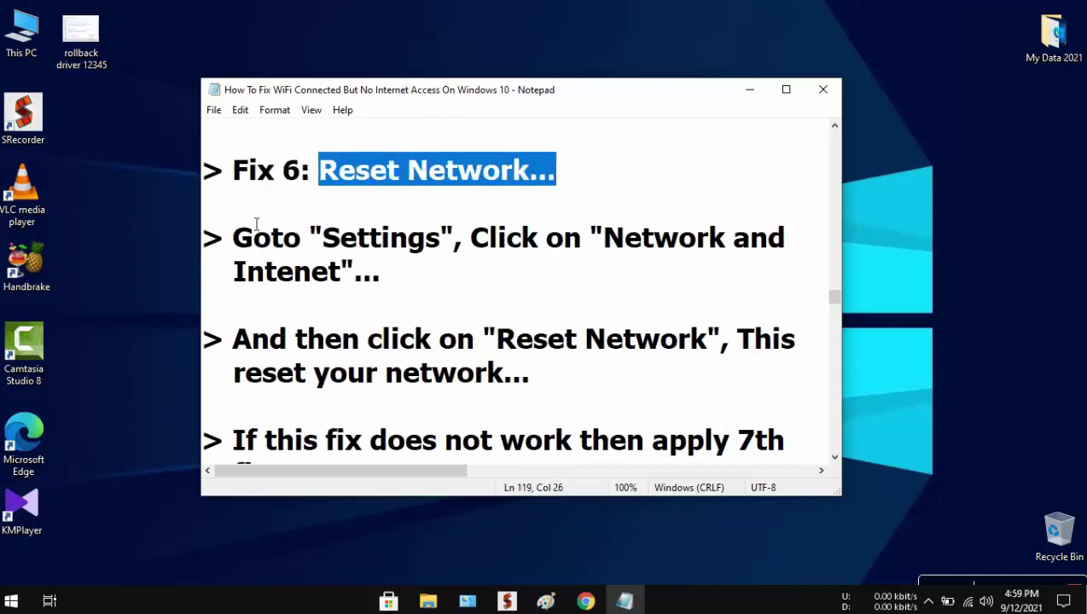
{"action": "left_click_drag", "start_coordinate": [234, 240], "coordinate": [797, 240]}
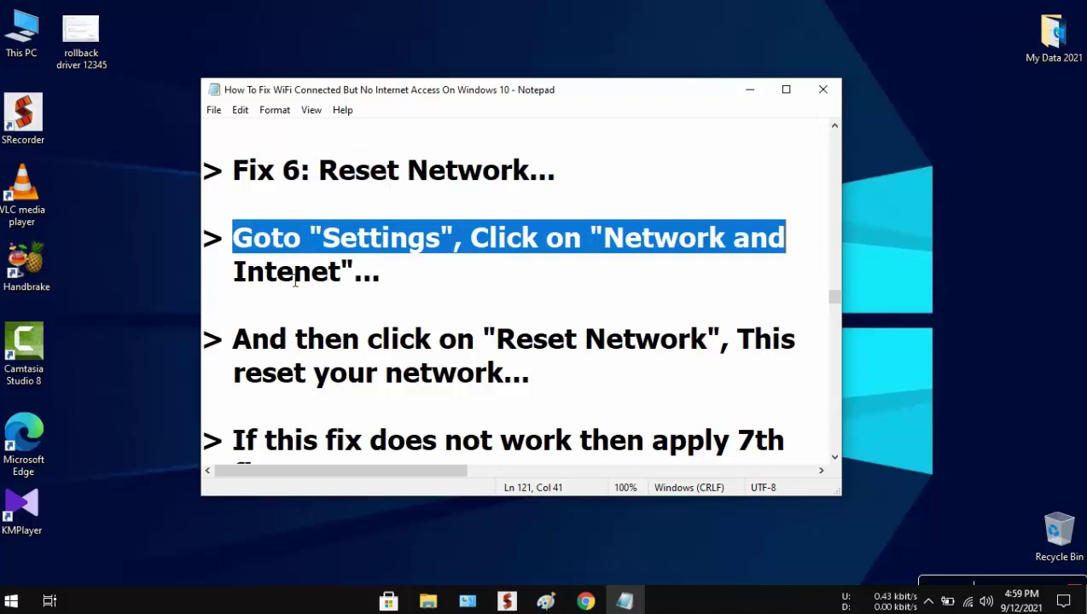
{"action": "left_click_drag", "start_coordinate": [227, 282], "coordinate": [435, 284]}
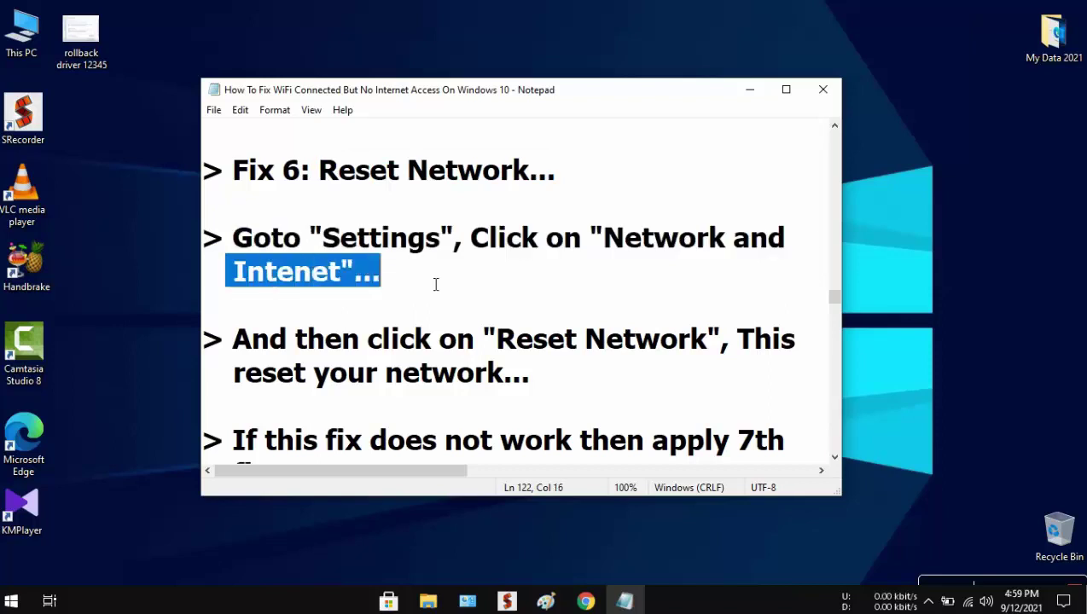
- Open the Network & Internet status page in Windows Settings and bring the Network reset option into view
{"action": "left_click", "coordinate": [13, 597]}
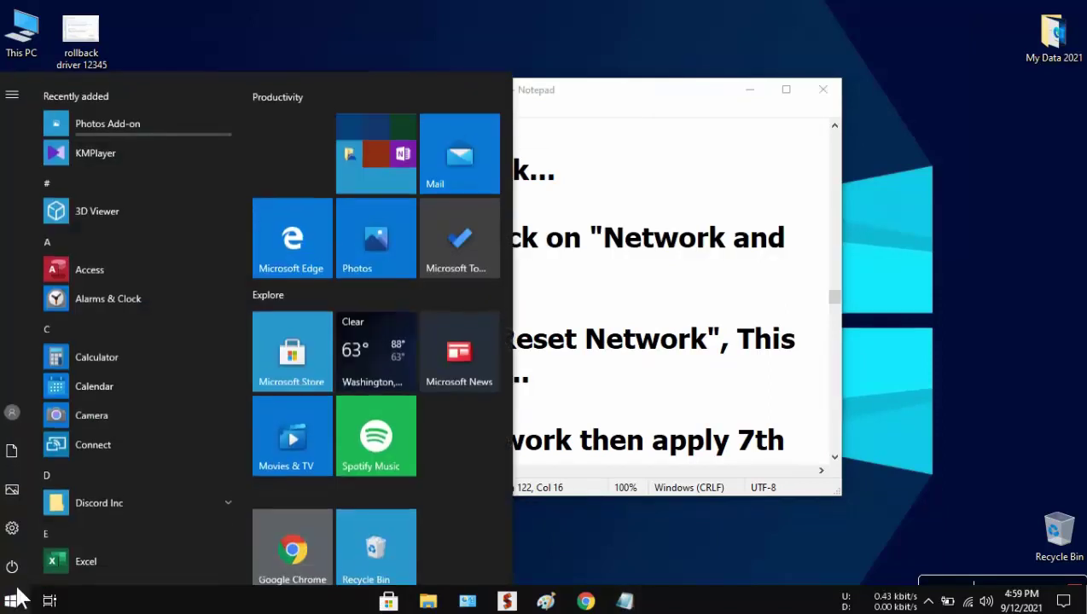
{"action": "left_click", "coordinate": [12, 528]}
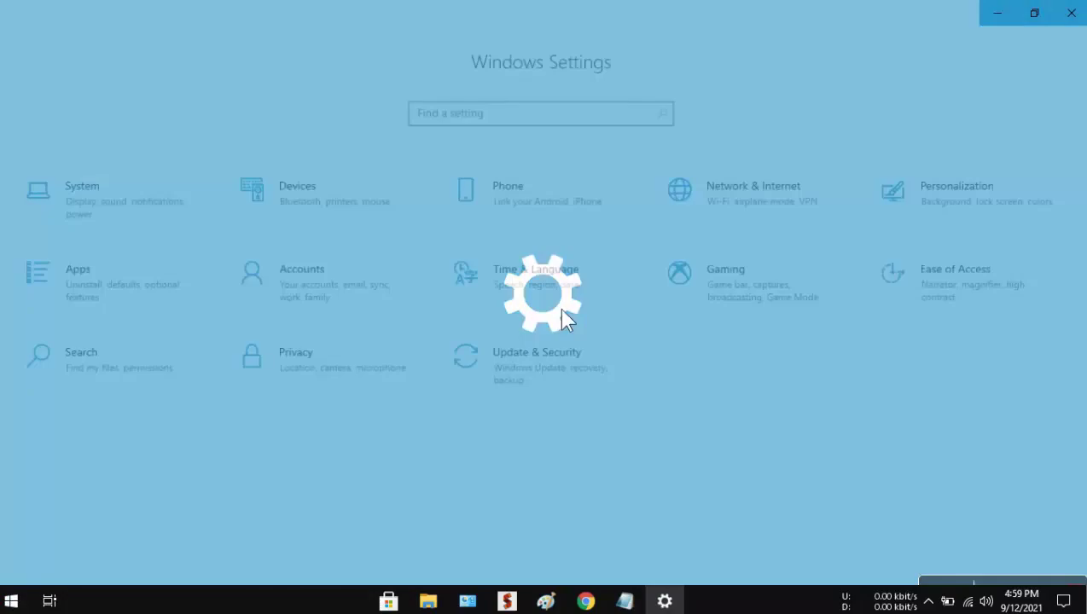
{"action": "left_click", "coordinate": [779, 196]}
{"action": "scroll", "coordinate": [690, 386], "scroll_direction": "down", "scroll_amount": 3}
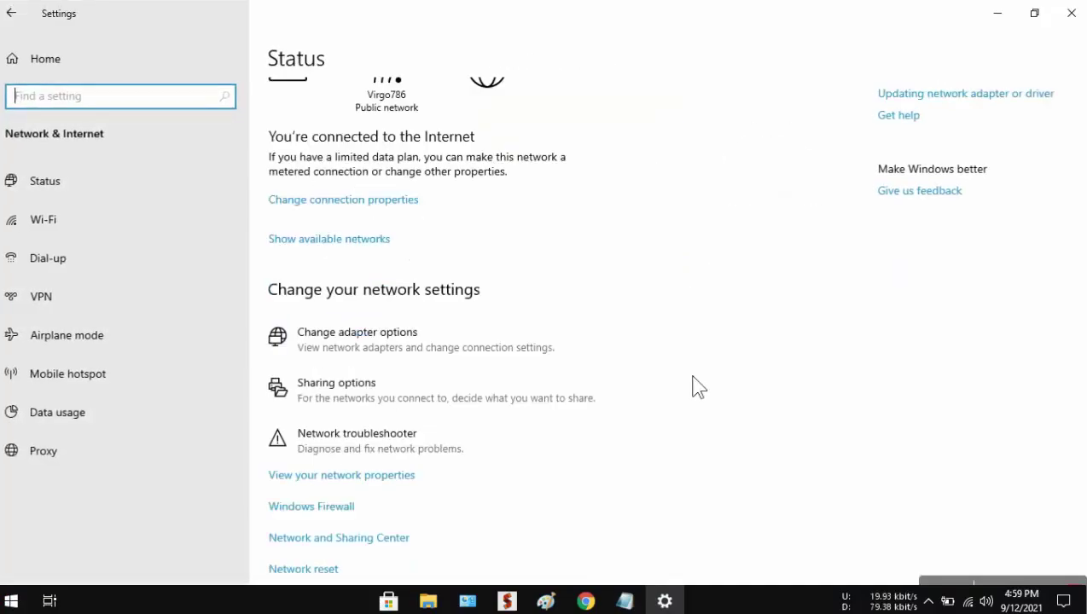
- Switch to the Notepad notes and read the Fix 6 instruction about resetting the network
{"action": "left_click", "coordinate": [625, 601]}
{"action": "left_click_drag", "start_coordinate": [236, 350], "coordinate": [797, 345]}
{"action": "left_click_drag", "start_coordinate": [239, 389], "coordinate": [529, 376]}
- Return to the Status page in Settings, locate the Network reset option, and close Settings
{"action": "left_click", "coordinate": [929, 485]}
{"action": "left_click", "coordinate": [325, 519]}
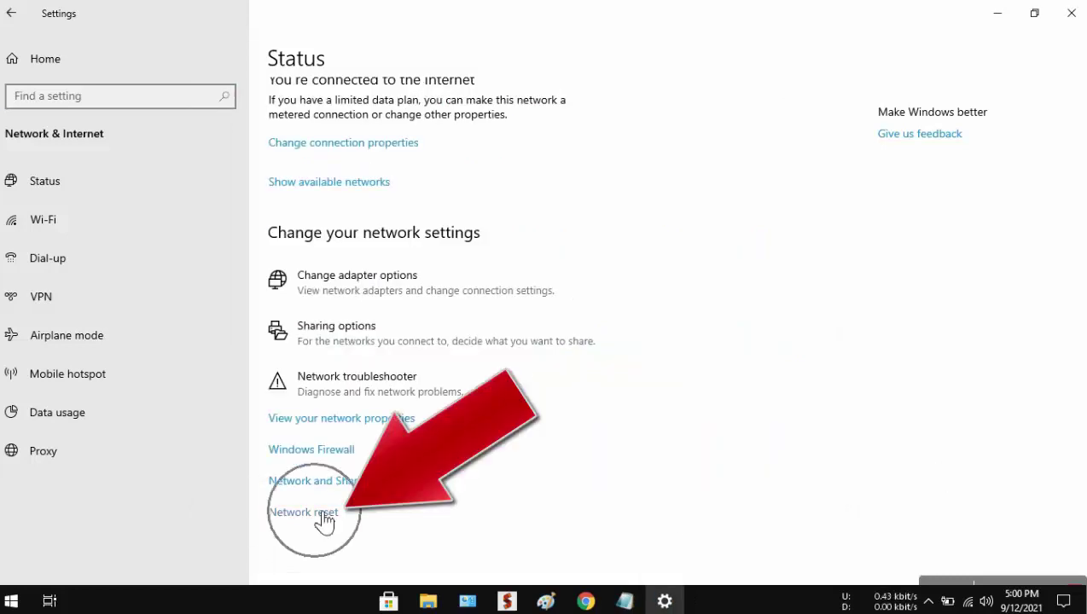
{"action": "left_click", "coordinate": [1072, 13]}
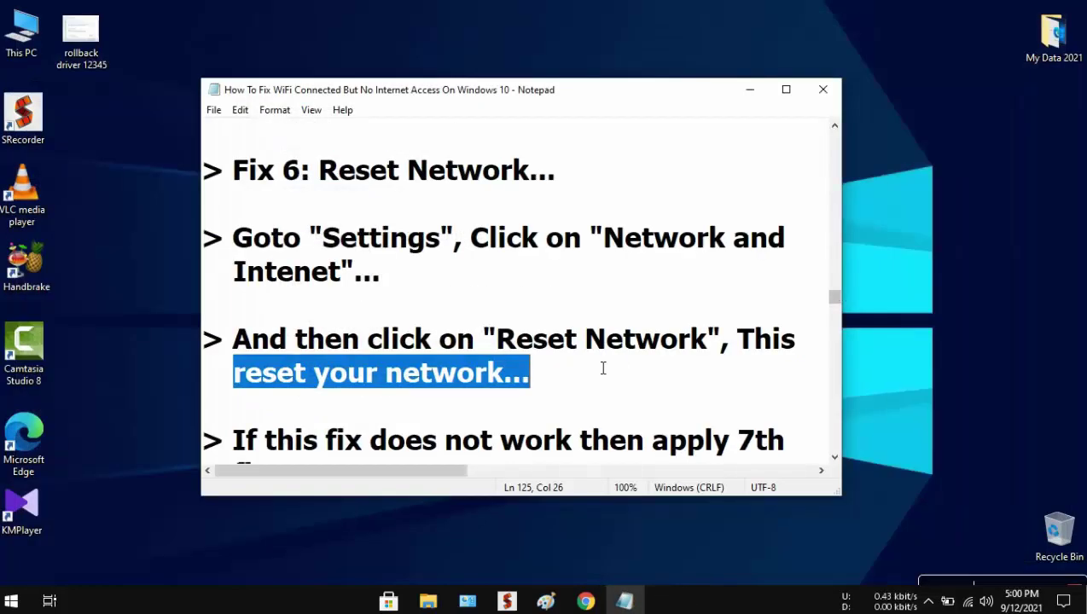
- Read on in the notes from the end of Fix 6 to Fix 7 about resetting the IP logs and DNS with commands
{"action": "left_click_drag", "start_coordinate": [226, 341], "coordinate": [794, 332]}
{"action": "left_click_drag", "start_coordinate": [234, 375], "coordinate": [290, 383]}
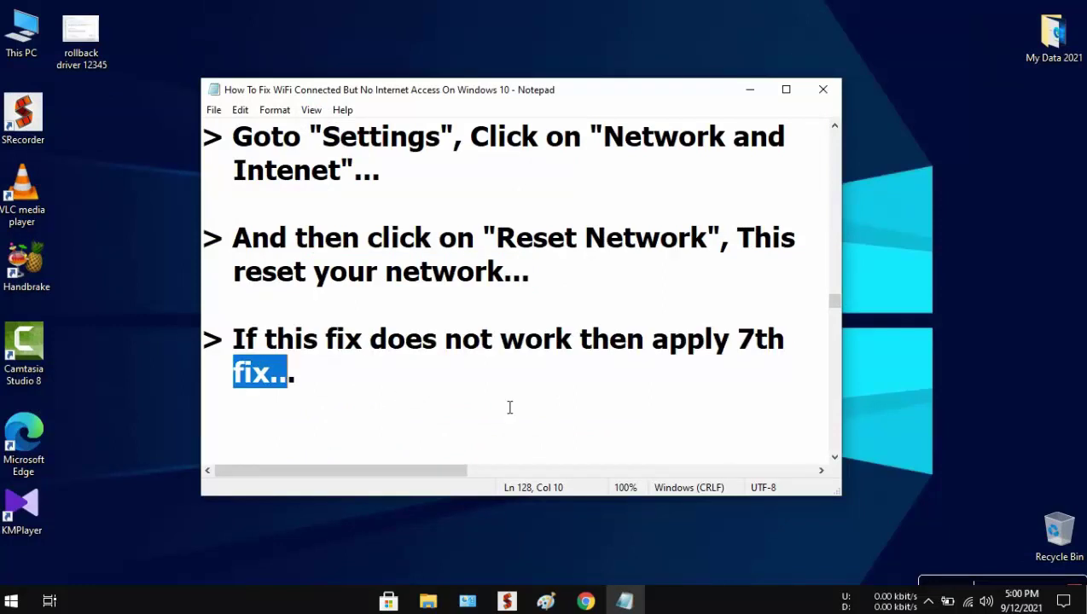
{"action": "scroll", "coordinate": [509, 408], "scroll_direction": "down", "scroll_amount": 5}
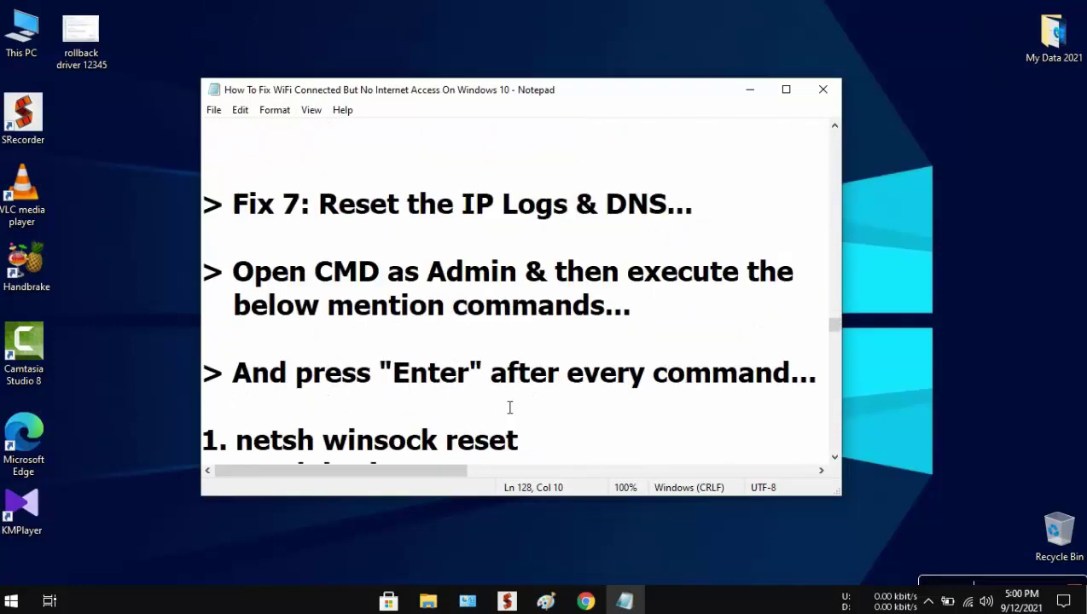
{"action": "left_click_drag", "start_coordinate": [242, 217], "coordinate": [692, 210]}
{"action": "scroll", "coordinate": [622, 303], "scroll_direction": "down", "scroll_amount": 1}
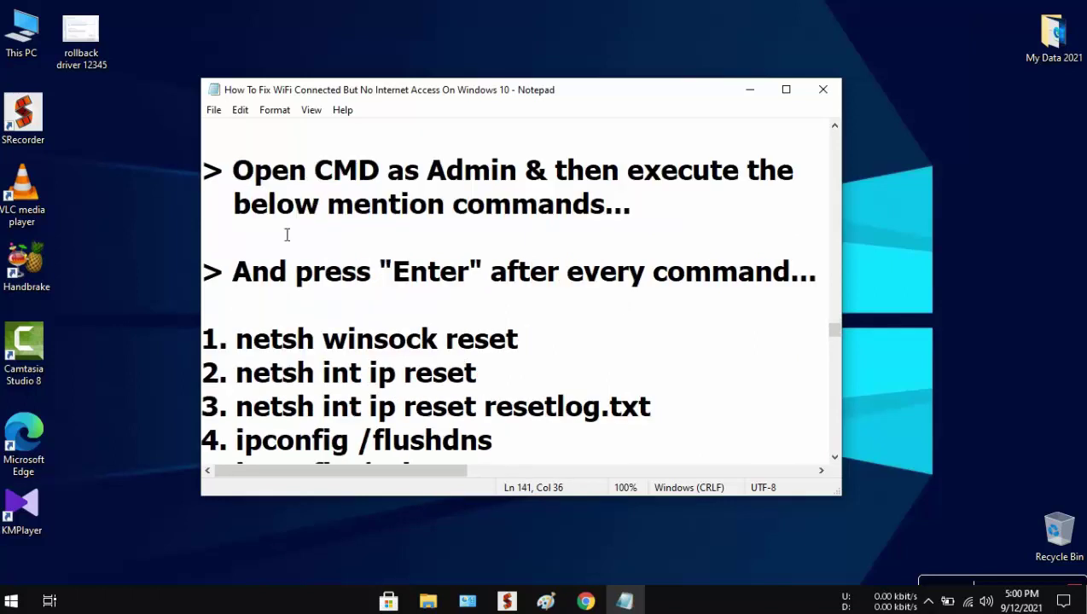
{"action": "left_click_drag", "start_coordinate": [233, 175], "coordinate": [807, 176]}
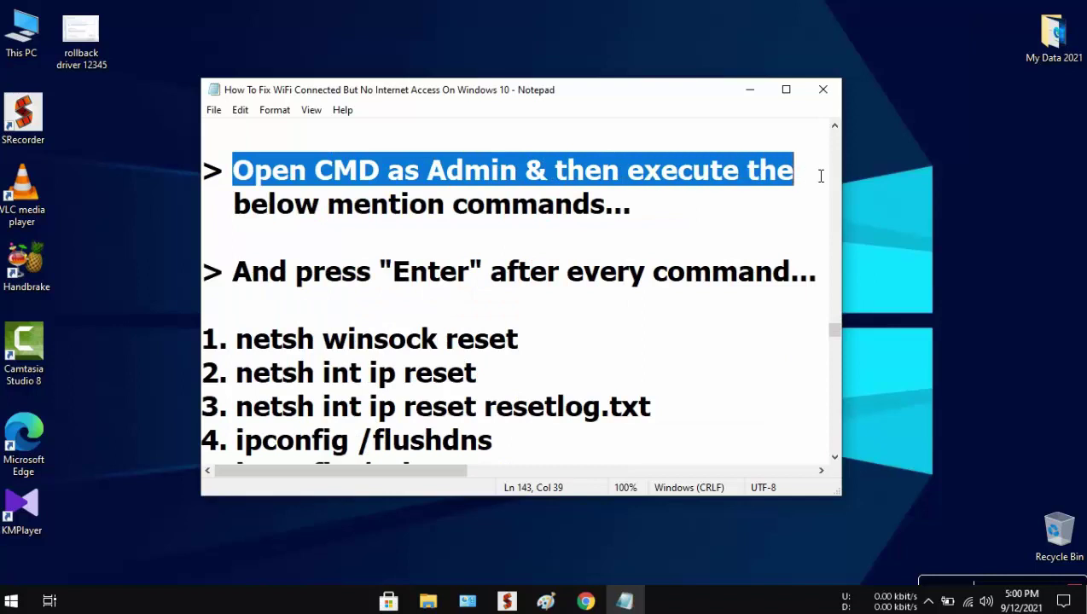
{"action": "left_click_drag", "start_coordinate": [231, 221], "coordinate": [640, 229]}
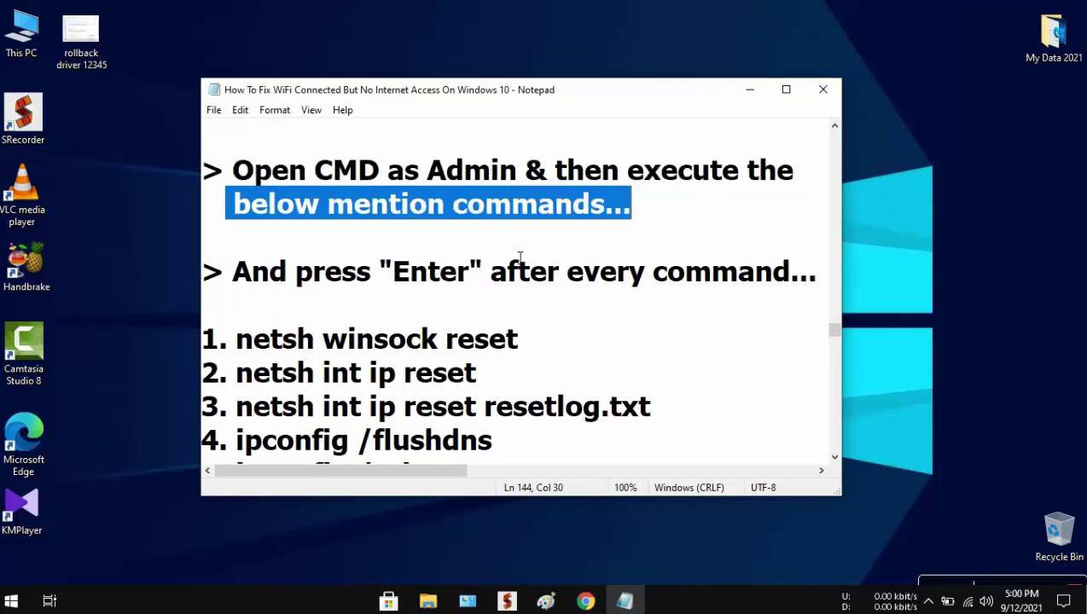
- Search Windows for Command Prompt and run it as administrator
{"action": "right_click", "coordinate": [12, 598]}
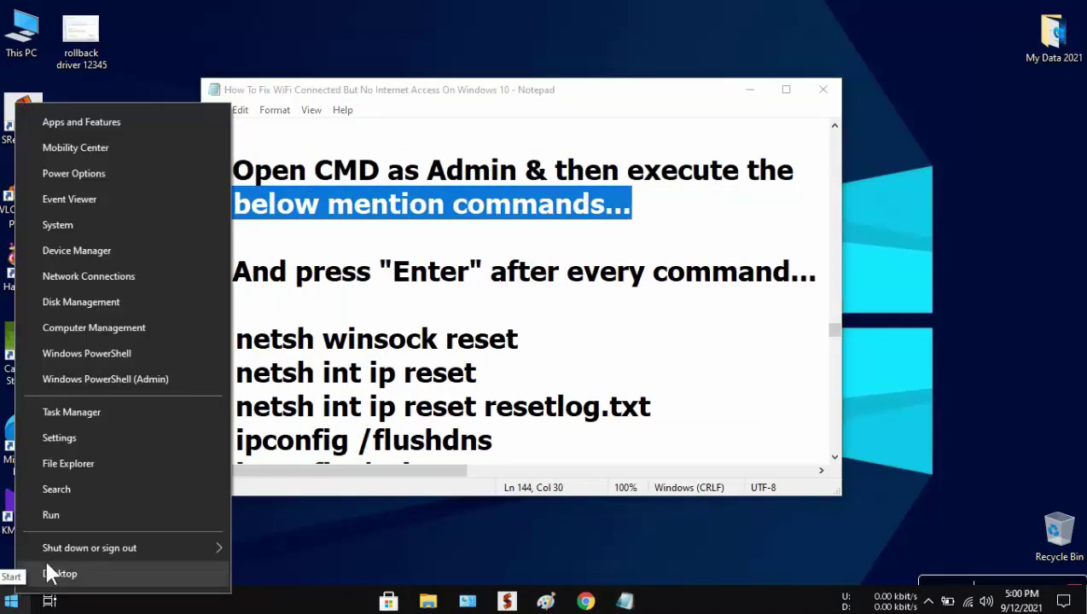
{"action": "left_click", "coordinate": [112, 492]}
{"action": "left_click", "coordinate": [124, 569]}
{"action": "type", "text": "comm"}
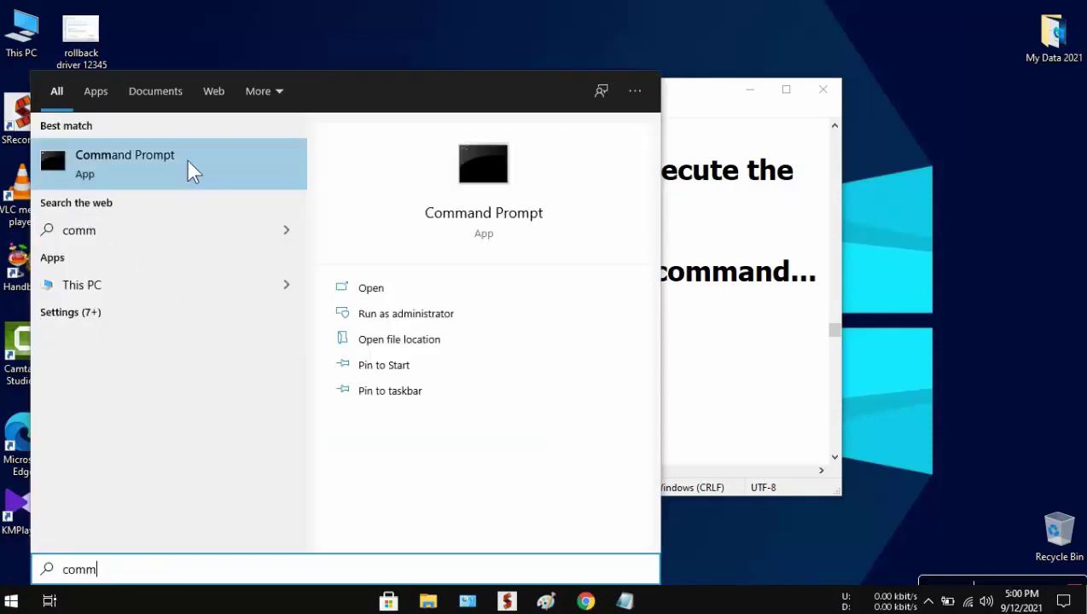
{"action": "right_click", "coordinate": [192, 167]}
{"action": "left_click", "coordinate": [250, 180]}
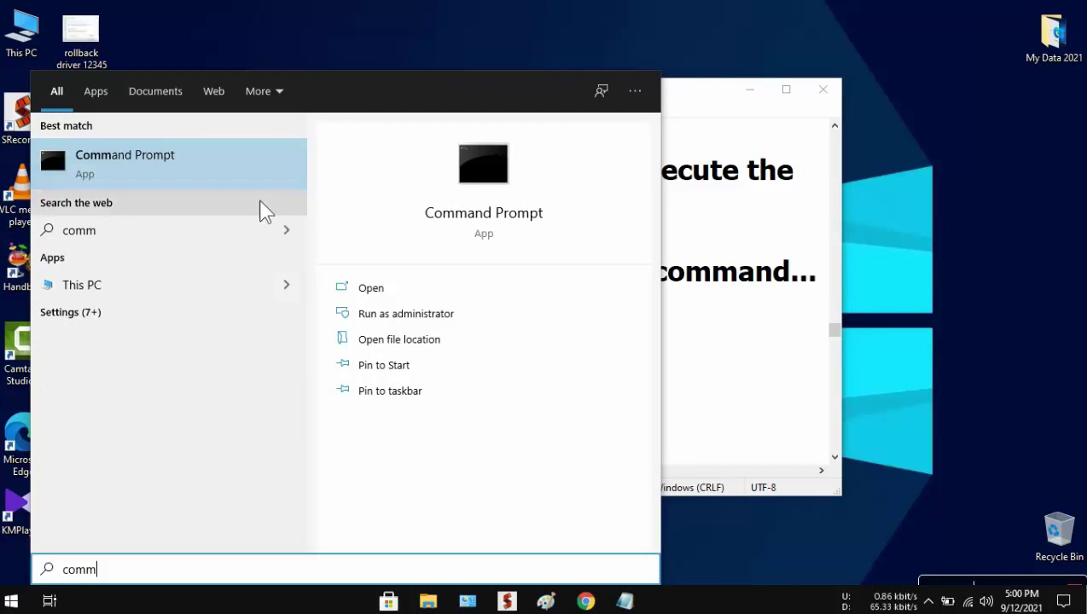
- Copy the first Fix 7 command, netsh winsock reset, from the notes and run it in the administrator Command Prompt
{"action": "left_click", "coordinate": [633, 116]}
{"action": "scroll", "coordinate": [433, 273], "scroll_direction": "down", "scroll_amount": 1}
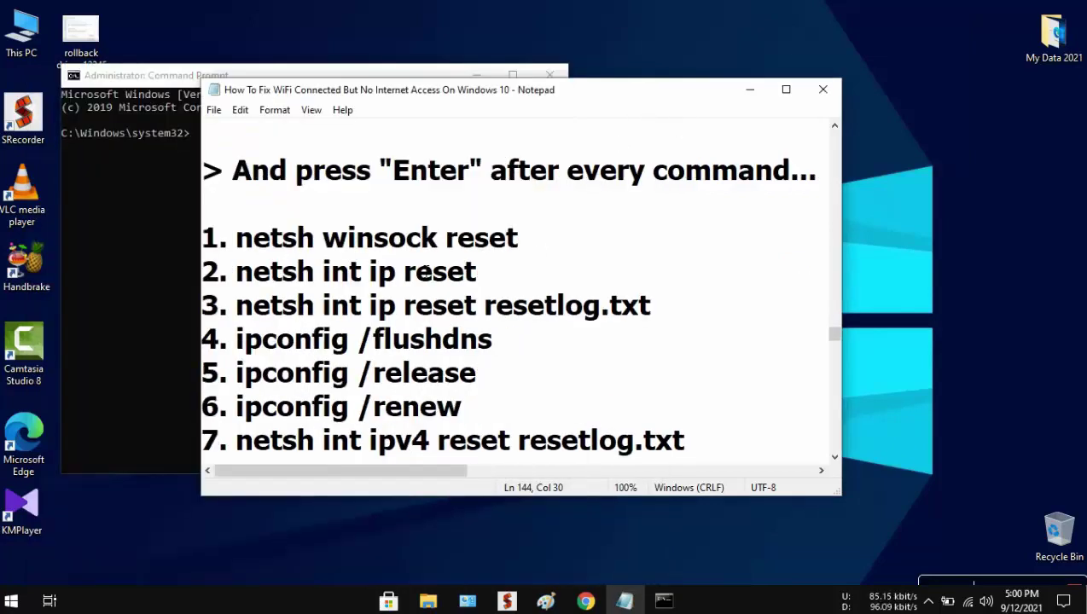
{"action": "left_click_drag", "start_coordinate": [243, 175], "coordinate": [819, 178]}
{"action": "left_click_drag", "start_coordinate": [236, 244], "coordinate": [531, 246]}
{"action": "key", "text": "ctrl+c"}
{"action": "left_click", "coordinate": [141, 281]}
{"action": "right_click", "coordinate": [141, 282]}
{"action": "key", "text": "Return"}
- Copy the second command, netsh int ip reset, from the notes and run it in Command Prompt
{"action": "left_click", "coordinate": [629, 278]}
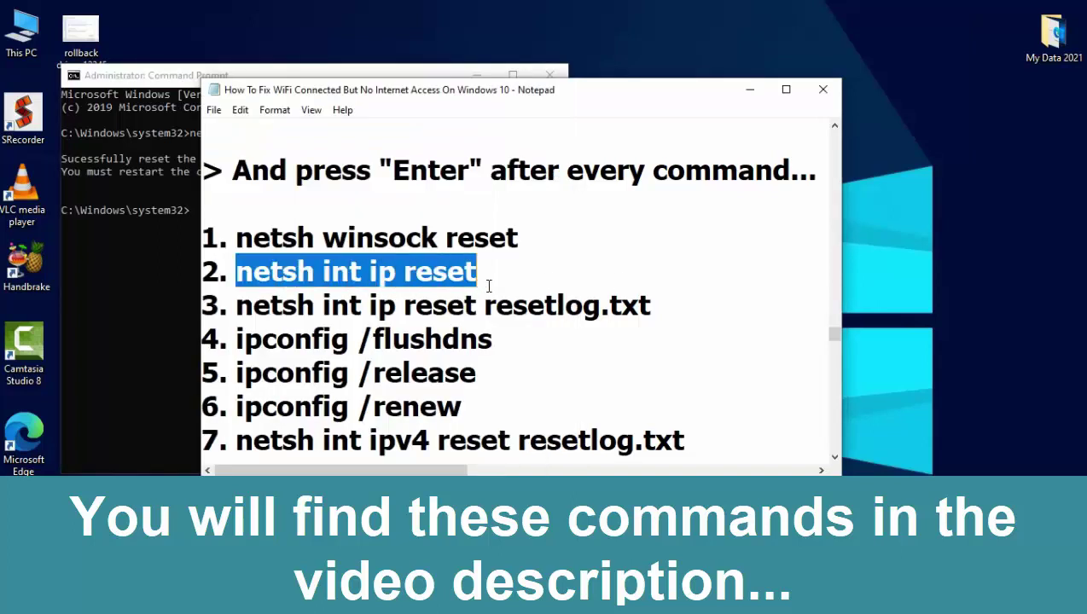
{"action": "left_click", "coordinate": [158, 284]}
{"action": "right_click", "coordinate": [159, 285]}
{"action": "key", "text": "Return"}
- Copy the third command, netsh int ip reset resetlog.txt, from the notes and run it in Command Prompt
{"action": "left_click", "coordinate": [678, 304]}
{"action": "left_click_drag", "start_coordinate": [230, 312], "coordinate": [658, 306]}
{"action": "key", "text": "ctrl+c"}
{"action": "left_click", "coordinate": [156, 395]}
{"action": "right_click", "coordinate": [209, 465]}
{"action": "key", "text": "Return"}
- Copy the fourth command, ipconfig /flushdns, from the notes and run it in Command Prompt
{"action": "left_click", "coordinate": [668, 376]}
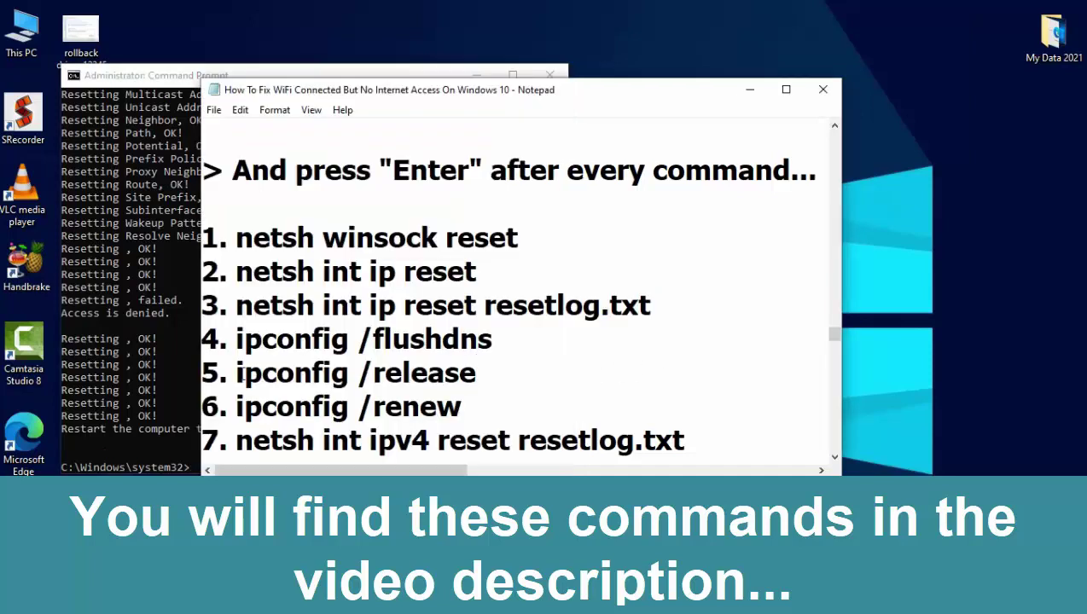
{"action": "left_click_drag", "start_coordinate": [239, 341], "coordinate": [495, 339]}
{"action": "key", "text": "ctrl+c"}
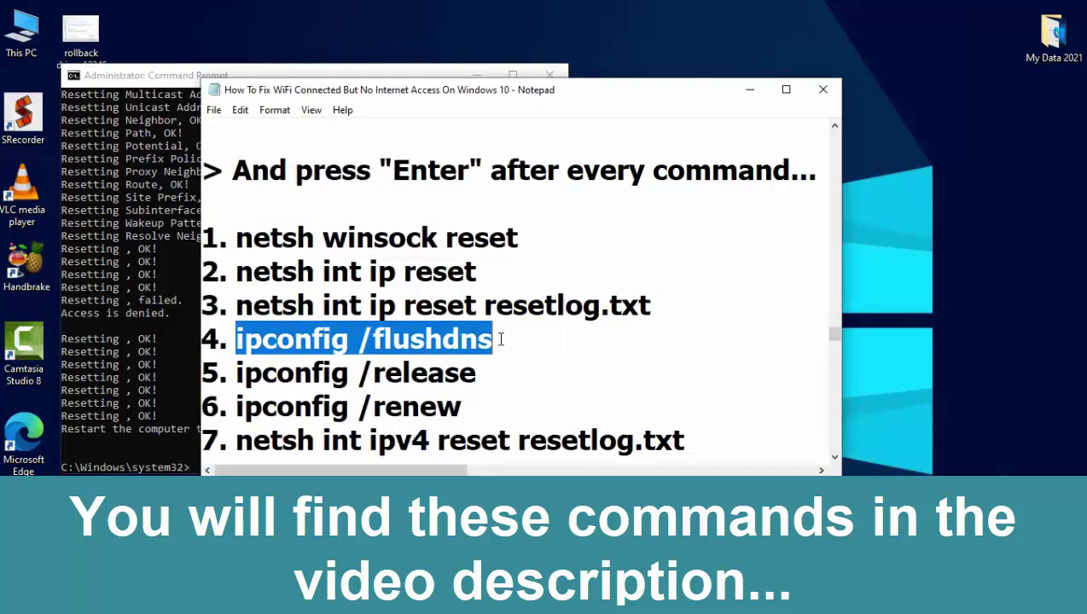
{"action": "left_click", "coordinate": [131, 312]}
{"action": "right_click", "coordinate": [346, 356]}
{"action": "key", "text": "Return"}
- Copy the fifth command, ipconfig /release, from the notes and run it in Command Prompt
{"action": "left_click", "coordinate": [645, 376]}
{"action": "scroll", "coordinate": [458, 396], "scroll_direction": "down", "scroll_amount": 1}
{"action": "left_click_drag", "start_coordinate": [239, 277], "coordinate": [485, 279]}
{"action": "key", "text": "ctrl+c"}
{"action": "left_click", "coordinate": [187, 324]}
{"action": "right_click", "coordinate": [188, 324]}
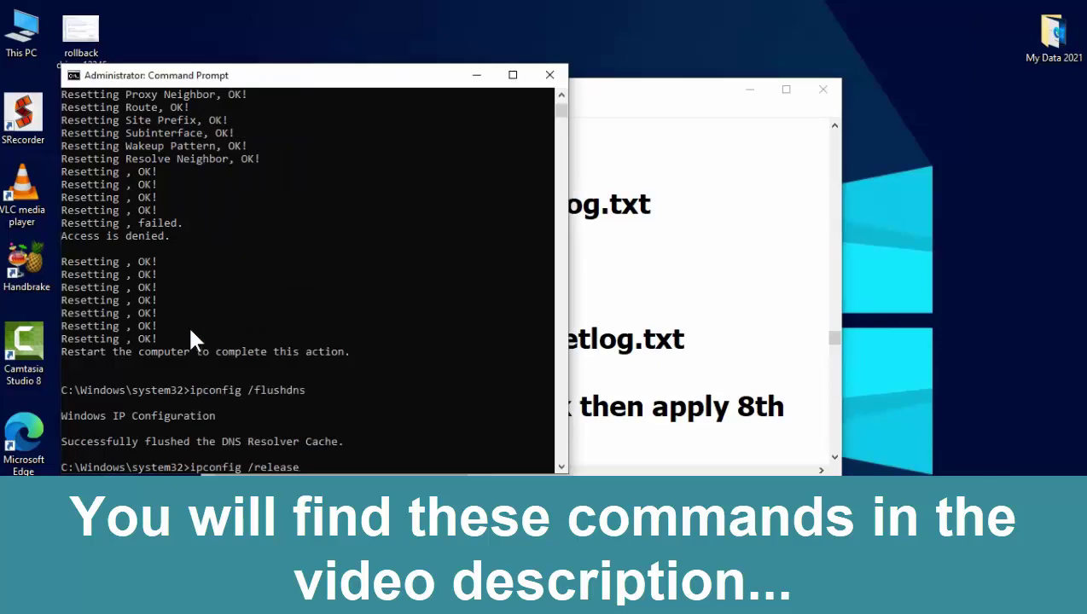
{"action": "key", "text": "Return"}
- Copy the sixth command, ipconfig /renew, from the notes and run it in Command Prompt
{"action": "left_click", "coordinate": [668, 371]}
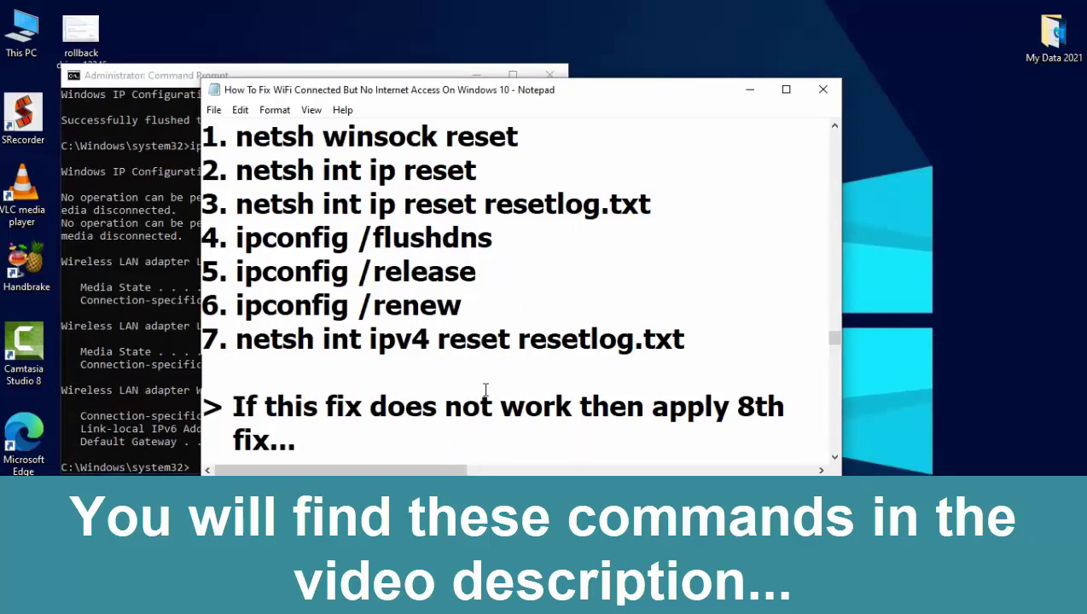
{"action": "left_click_drag", "start_coordinate": [238, 309], "coordinate": [472, 317]}
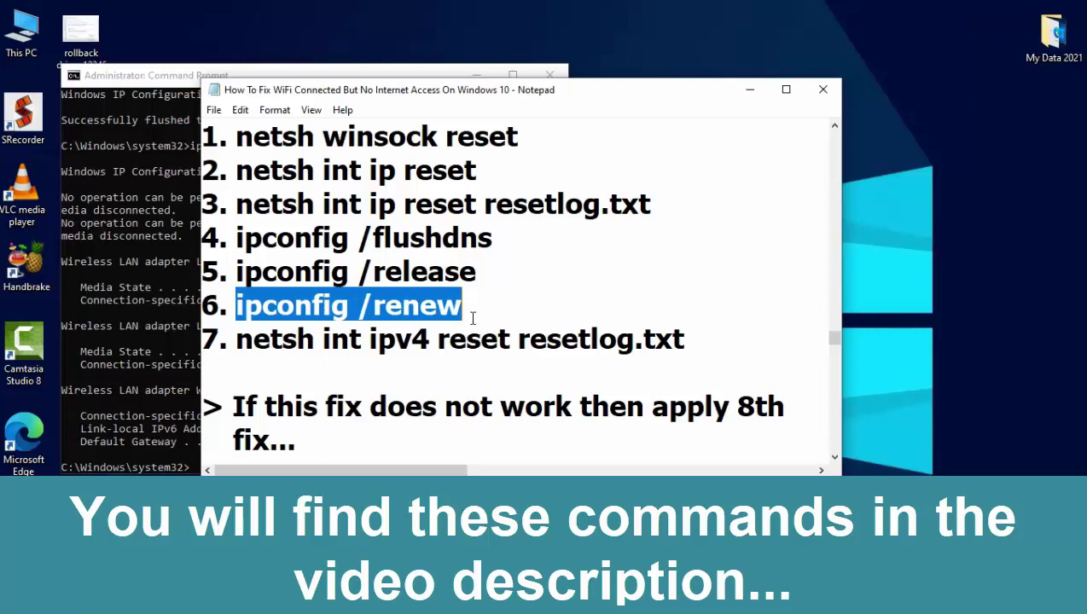
{"action": "key", "text": "ctrl+c"}
{"action": "left_click", "coordinate": [160, 361]}
{"action": "right_click", "coordinate": [180, 362]}
{"action": "key", "text": "Return"}
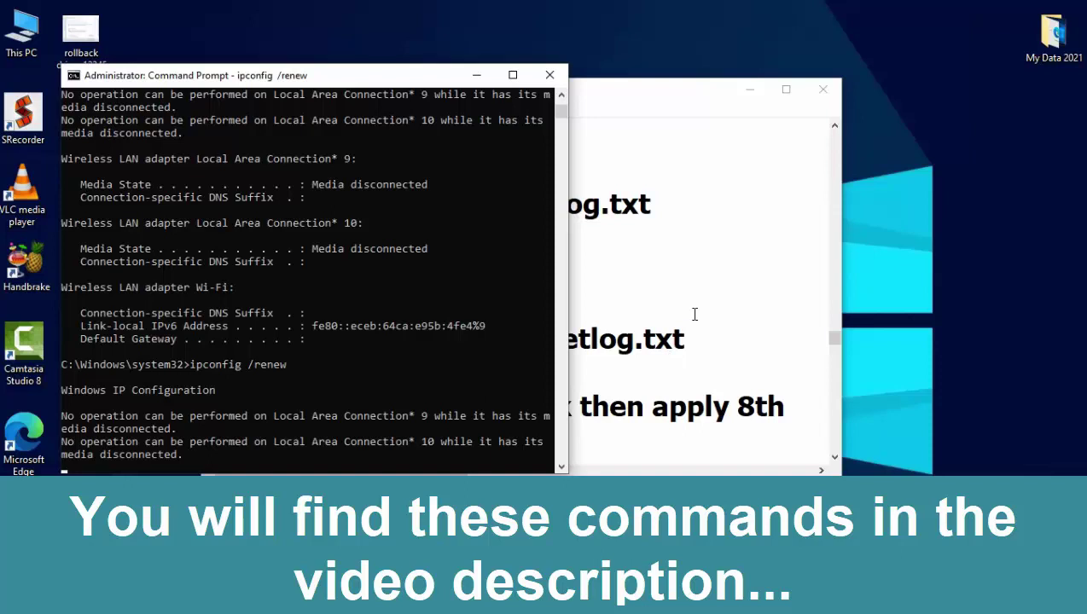
- Copy the seventh command, netsh int ipv4 reset resetlog.txt, from the notes, run it, and close Command Prompt
{"action": "left_click", "coordinate": [694, 314]}
{"action": "left_click_drag", "start_coordinate": [237, 350], "coordinate": [689, 350]}
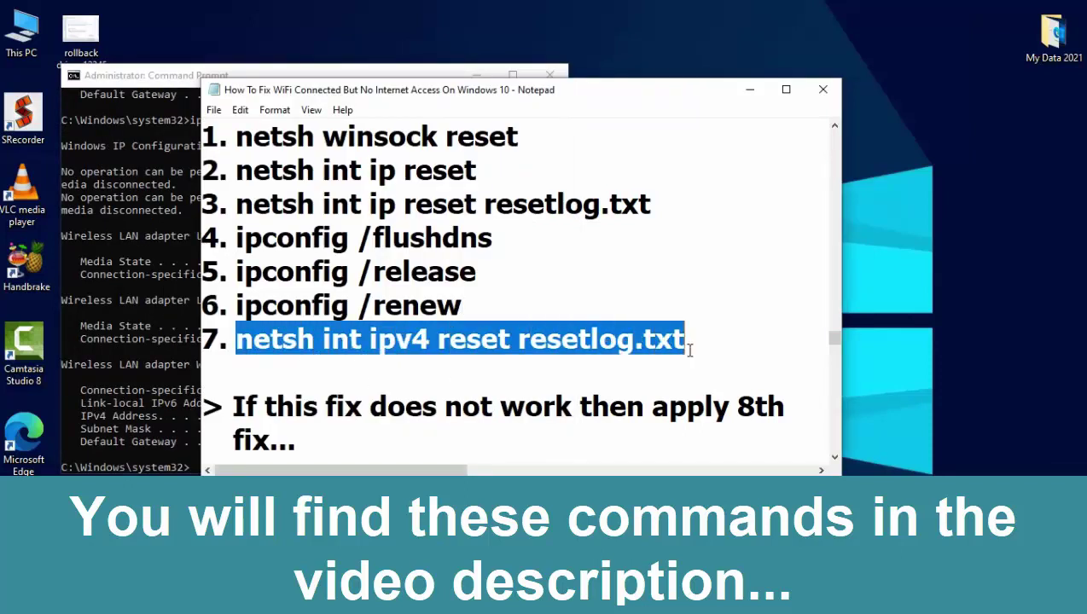
{"action": "left_click", "coordinate": [126, 352]}
{"action": "right_click", "coordinate": [125, 352]}
{"action": "key", "text": "Return"}
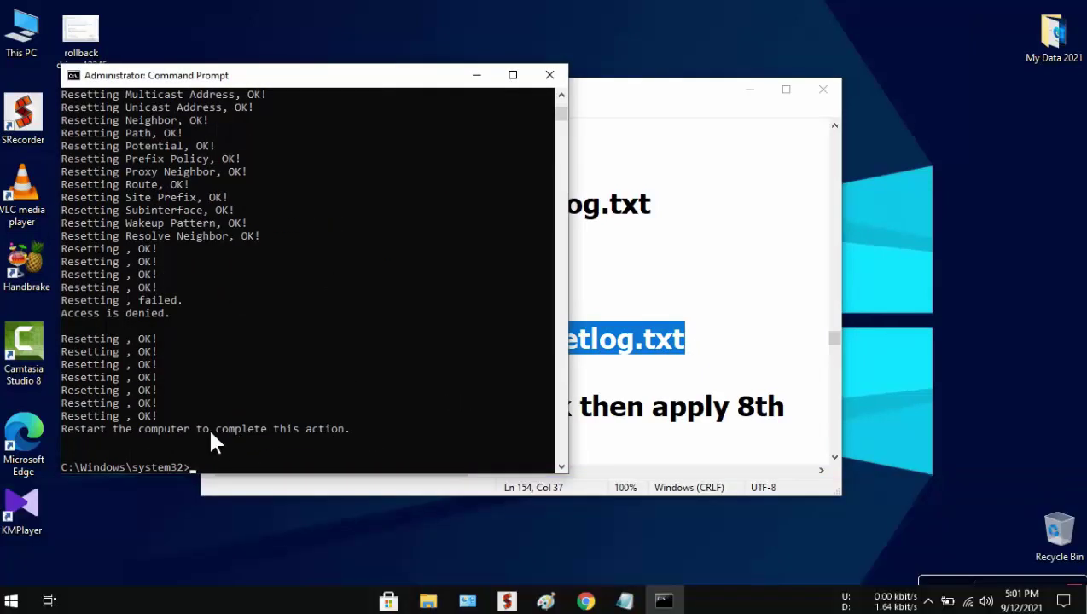
{"action": "left_click_drag", "start_coordinate": [75, 429], "coordinate": [350, 431]}
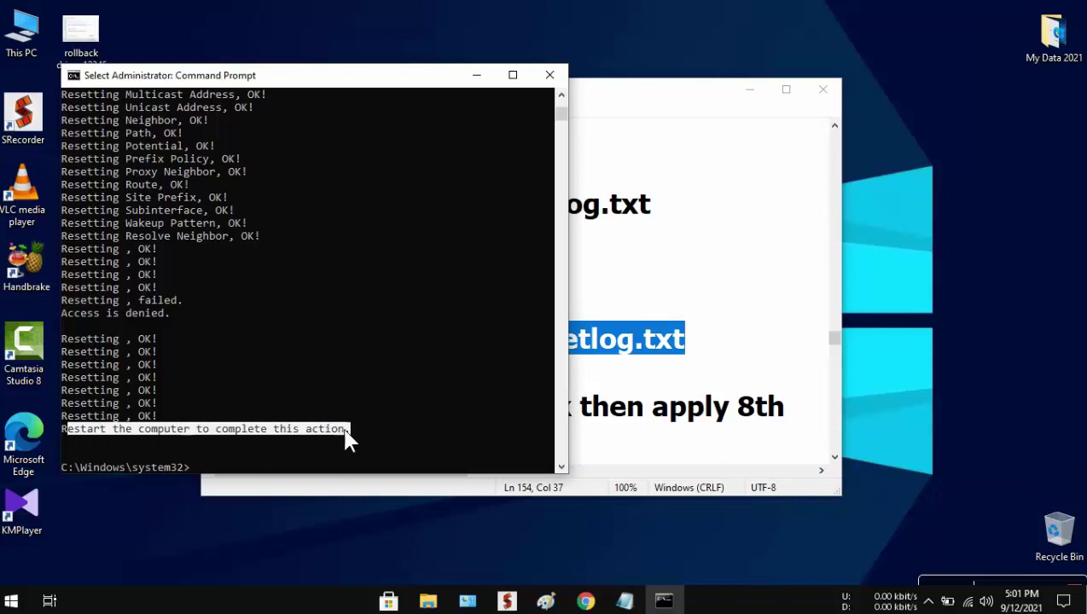
{"action": "left_click", "coordinate": [549, 75]}
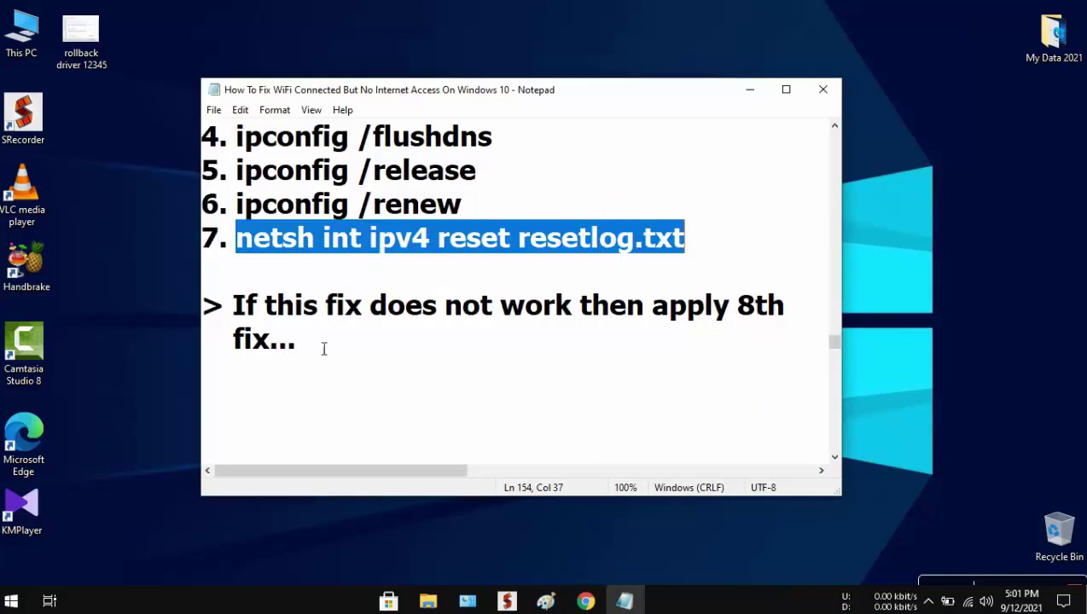
- Read on in the notes from the end of Fix 7 to Fix 8 about rolling back the internet drivers
{"action": "left_click_drag", "start_coordinate": [240, 307], "coordinate": [683, 330]}
{"action": "left_click_drag", "start_coordinate": [217, 339], "coordinate": [355, 348]}
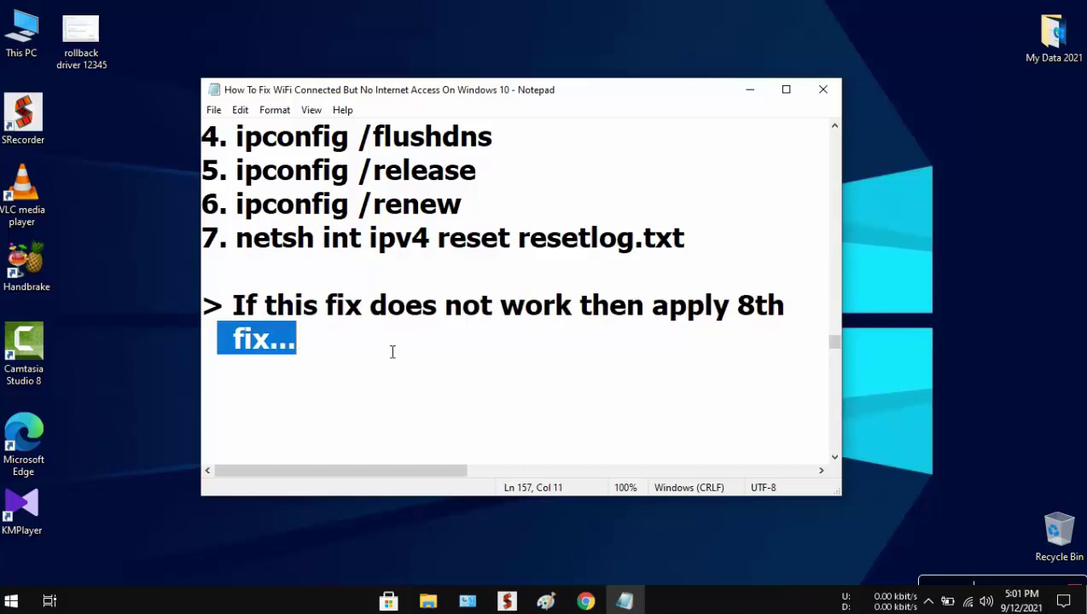
{"action": "scroll", "coordinate": [495, 366], "scroll_direction": "down", "scroll_amount": 5}
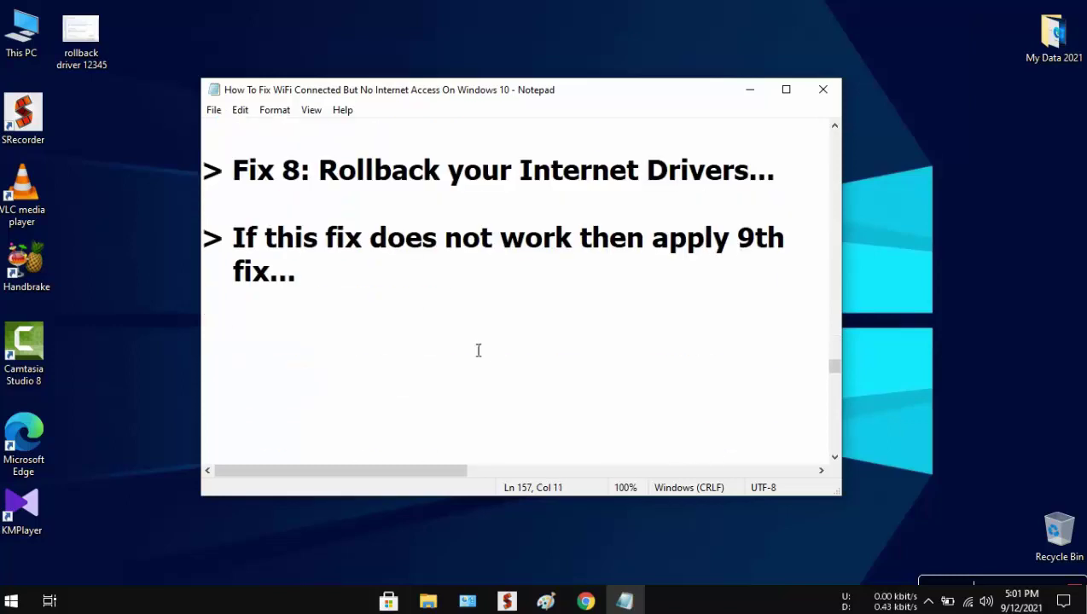
{"action": "left_click_drag", "start_coordinate": [233, 174], "coordinate": [788, 192]}
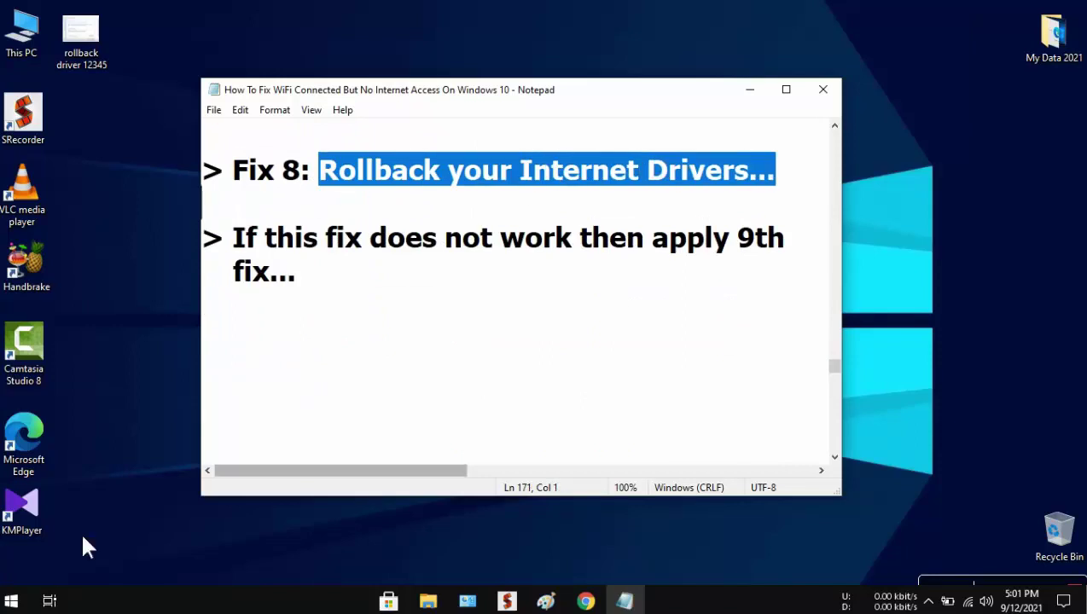
- Start a driver update for the Broadcom 802.11n Network Adapter in Device Manager, choosing to browse the computer for drivers
{"action": "right_click", "coordinate": [12, 604]}
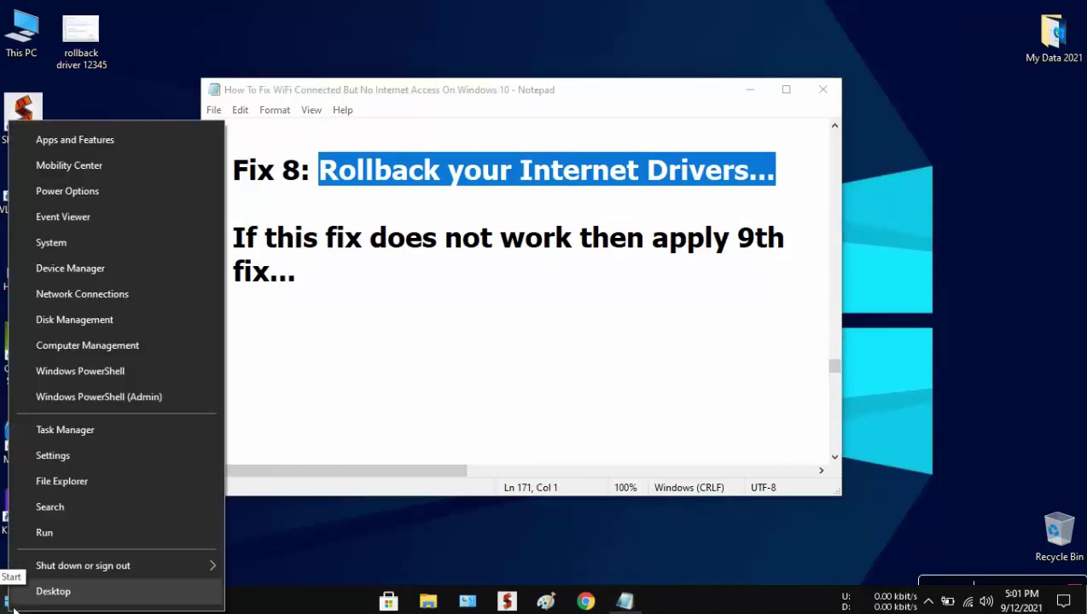
{"action": "left_click", "coordinate": [122, 267]}
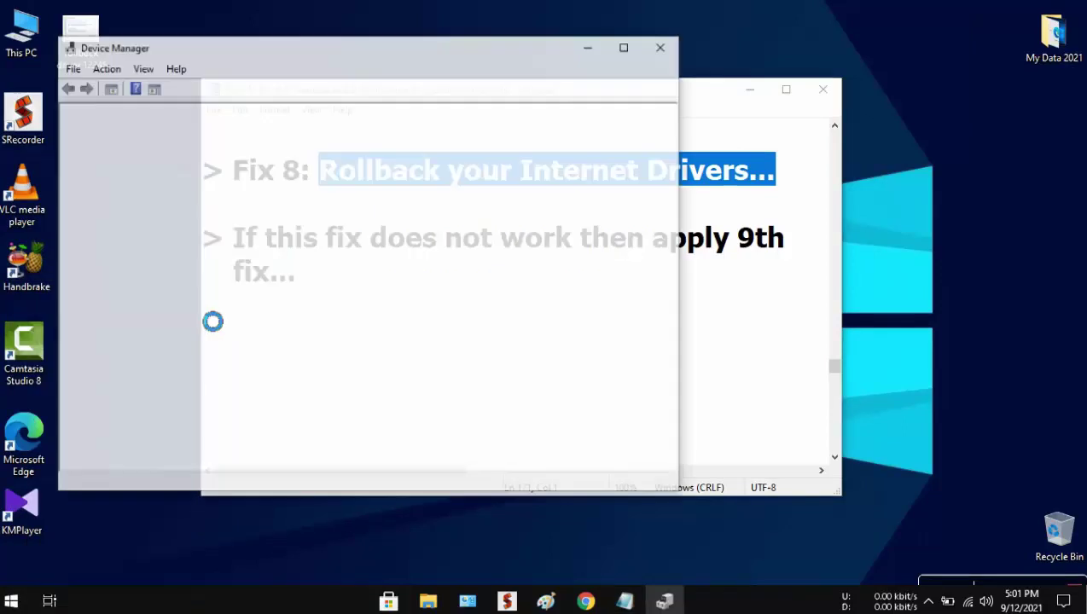
{"action": "left_click", "coordinate": [83, 297]}
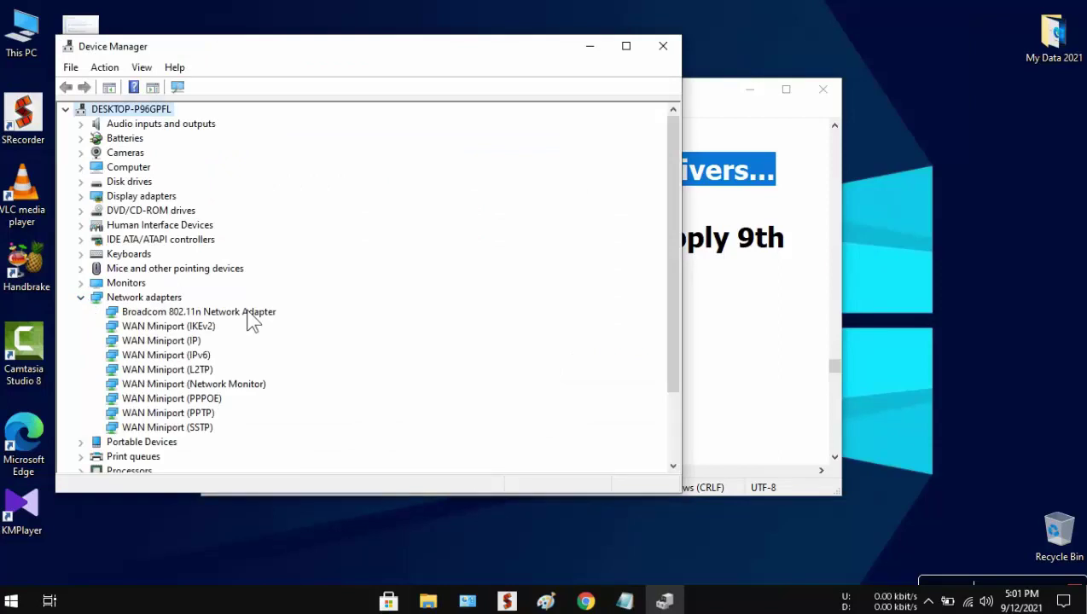
{"action": "right_click", "coordinate": [250, 312]}
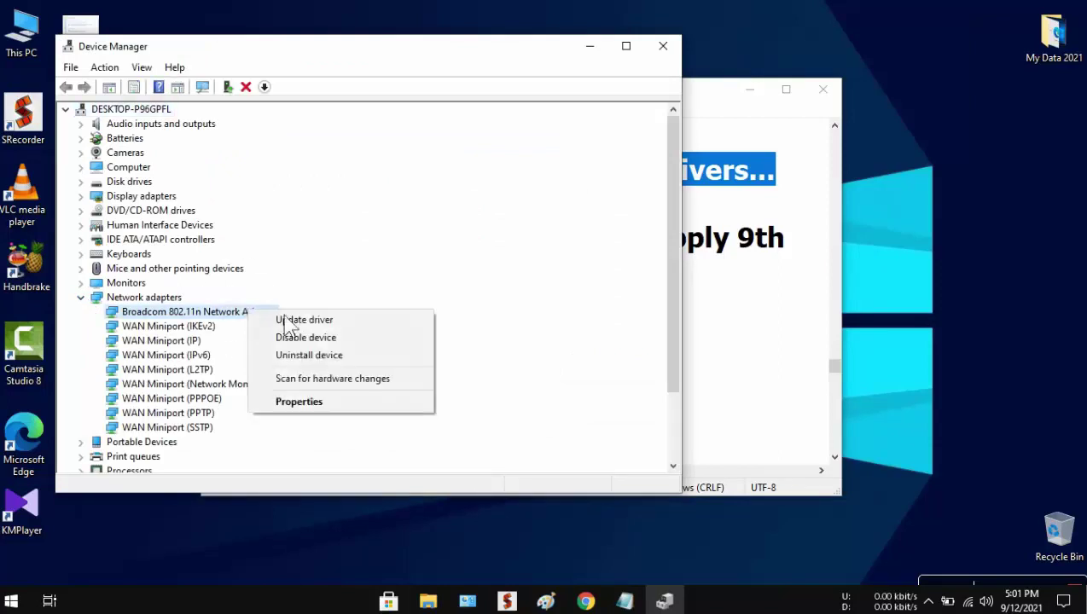
{"action": "left_click", "coordinate": [345, 321]}
{"action": "left_click", "coordinate": [340, 324]}
- Choose the Broadcom 802.11n Network Adapter driver from the available drivers on the computer, proceed, and close the wizard and Device Manager
{"action": "left_click", "coordinate": [289, 357]}
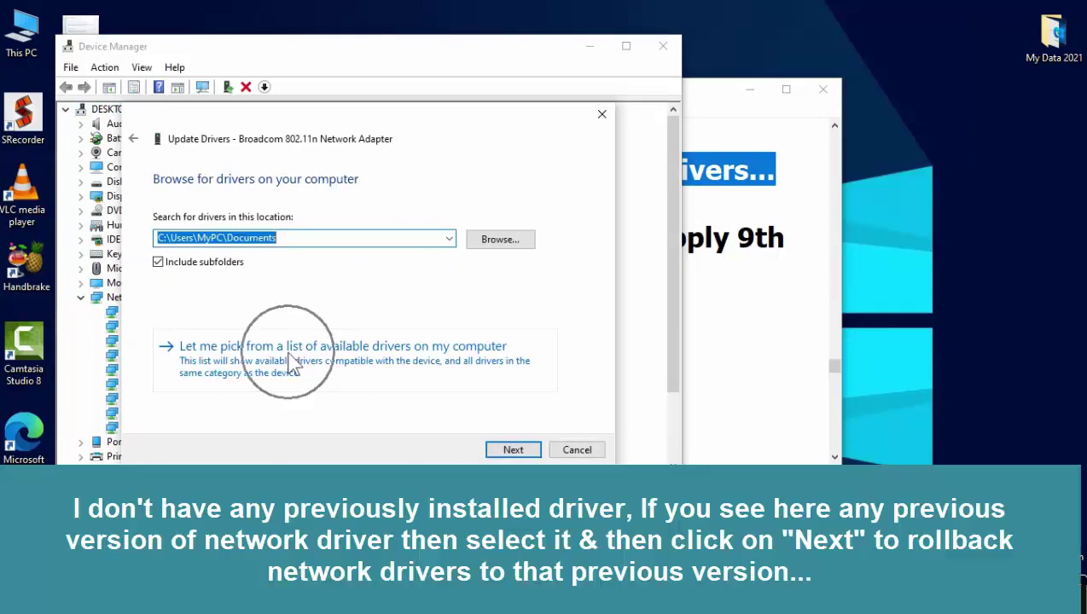
{"action": "left_click", "coordinate": [243, 343]}
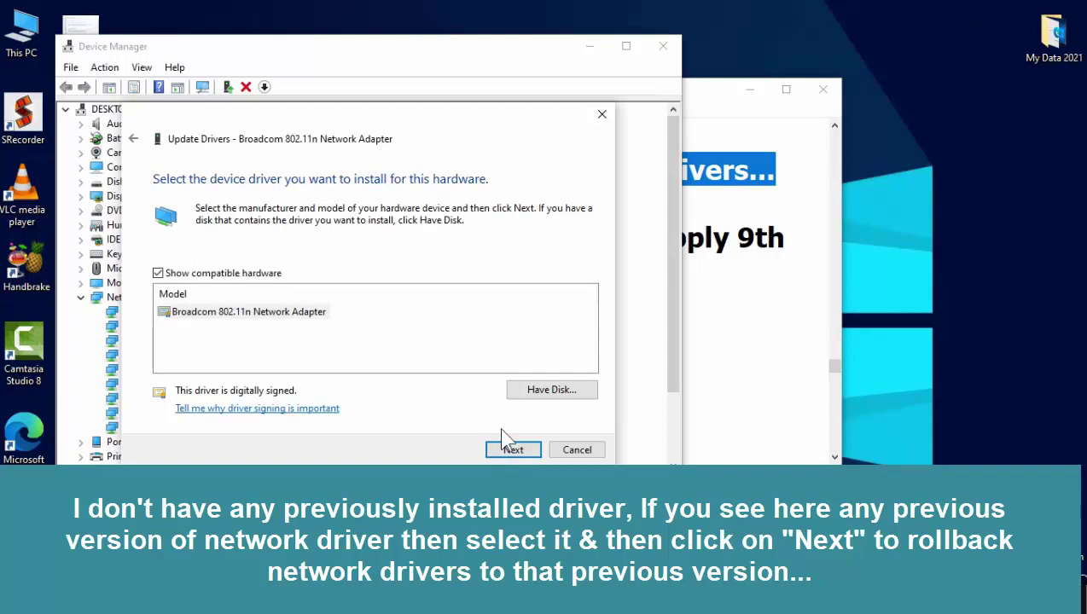
{"action": "left_click", "coordinate": [512, 452]}
{"action": "left_click", "coordinate": [602, 114]}
{"action": "left_click", "coordinate": [662, 44]}
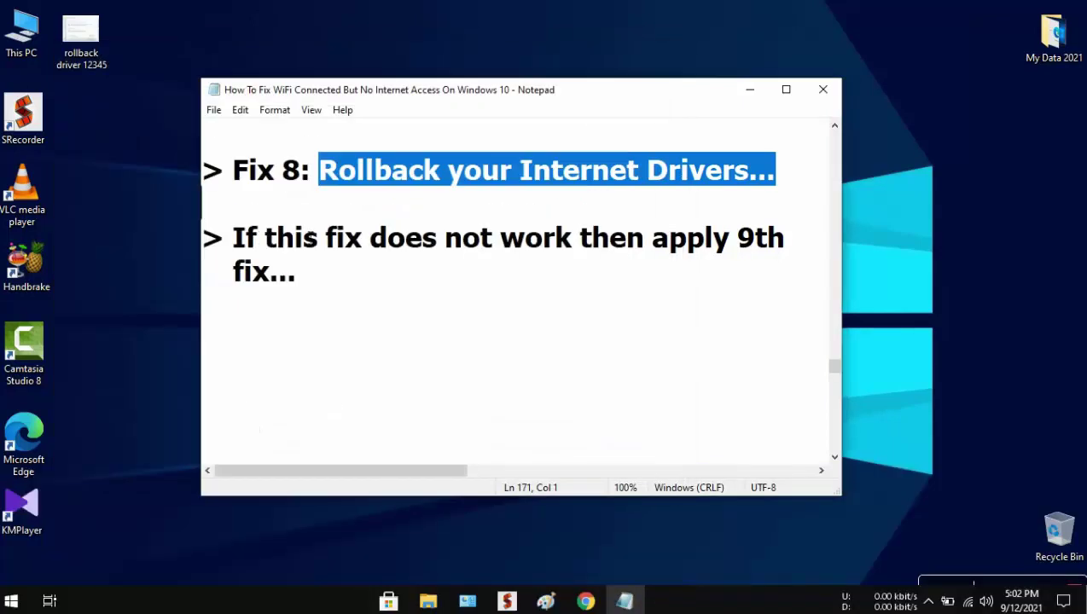
- Read on in the notes from the end of Fix 8 to Fix 9 about changing the DNS server
{"action": "left_click_drag", "start_coordinate": [242, 245], "coordinate": [836, 242]}
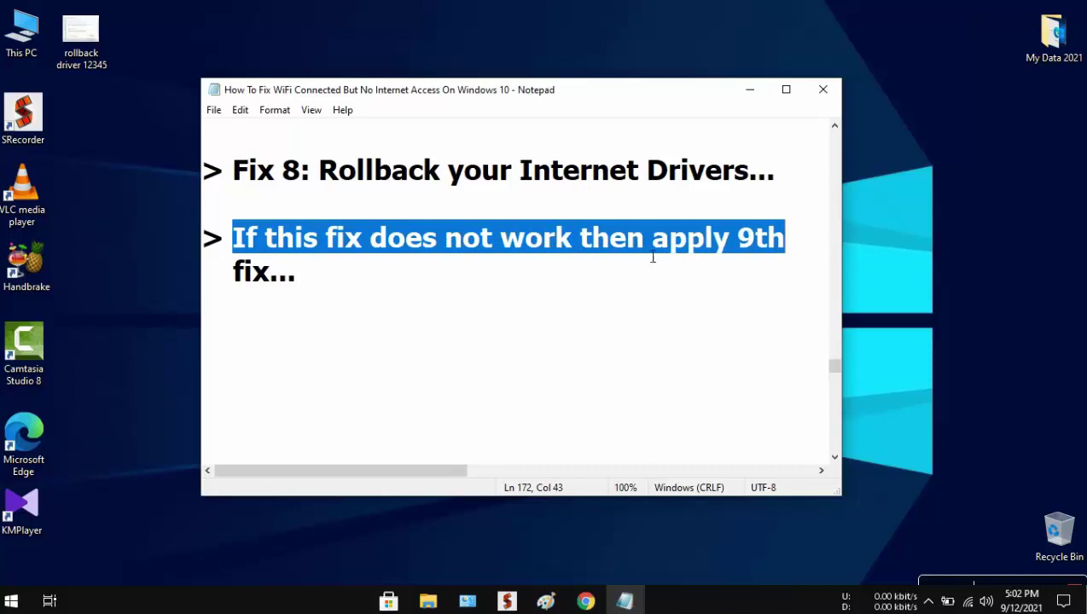
{"action": "left_click_drag", "start_coordinate": [226, 273], "coordinate": [314, 280]}
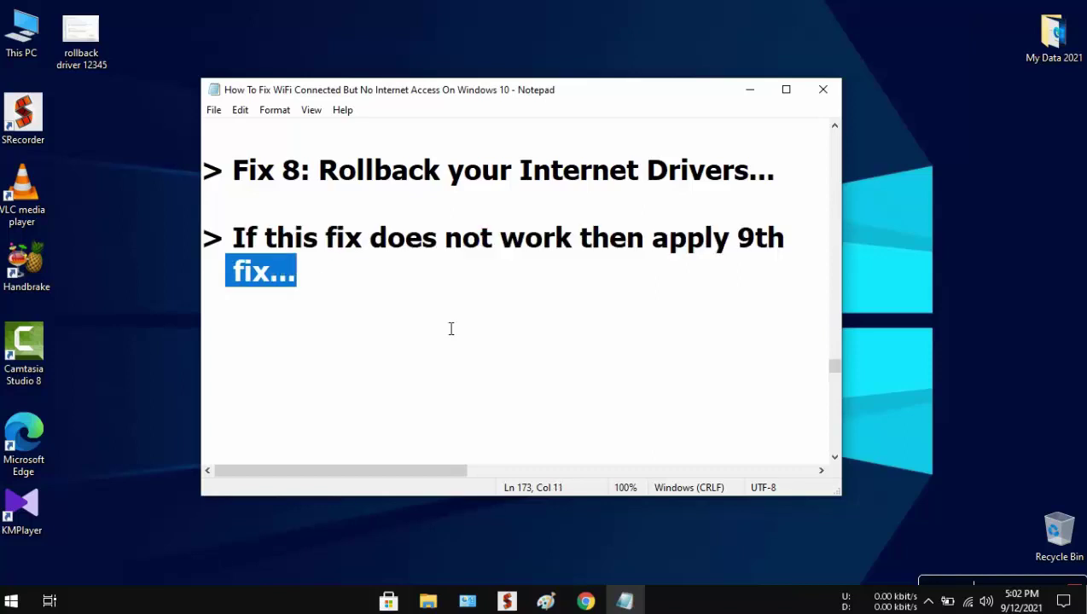
{"action": "scroll", "coordinate": [451, 328], "scroll_direction": "down", "scroll_amount": 3}
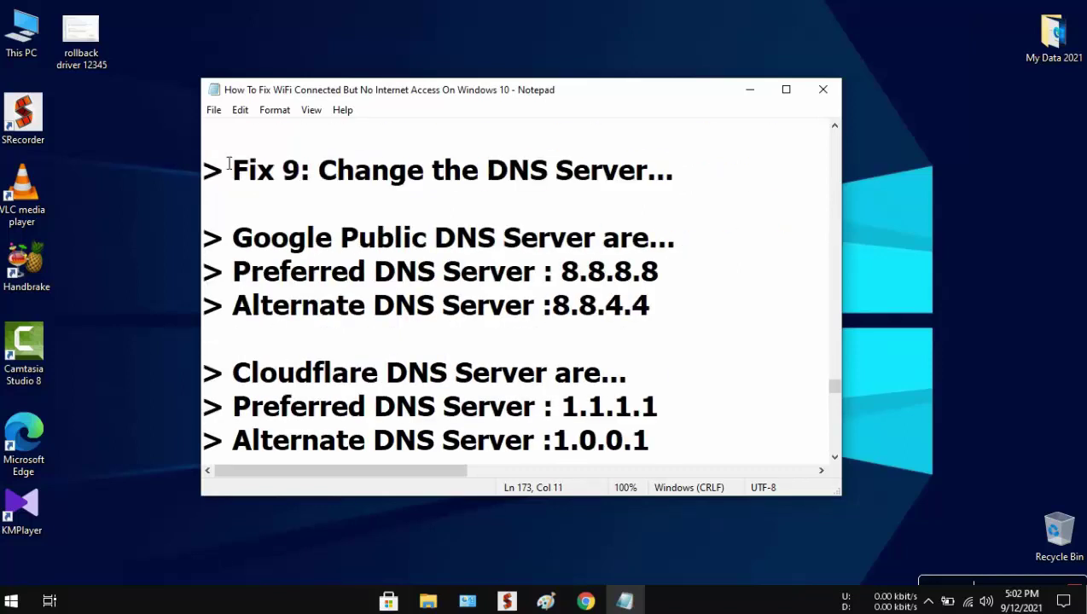
{"action": "left_click_drag", "start_coordinate": [242, 170], "coordinate": [675, 171]}
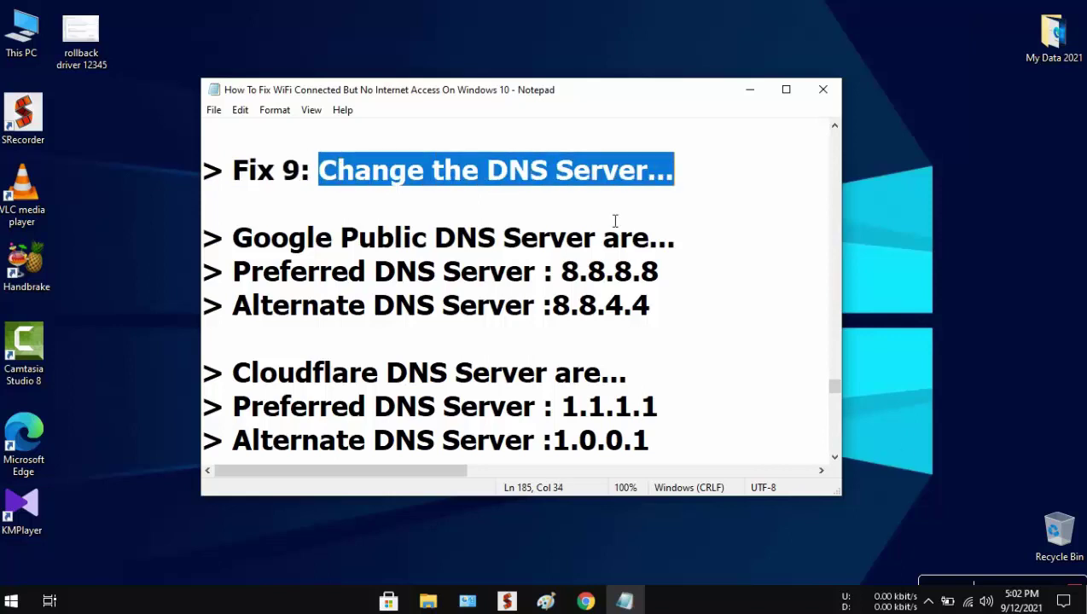
- Open the Wi-Fi adapter's Internet Protocol Version 4 properties from the network settings and choose to use specified DNS server addresses
{"action": "right_click", "coordinate": [970, 603]}
{"action": "left_click", "coordinate": [960, 585]}
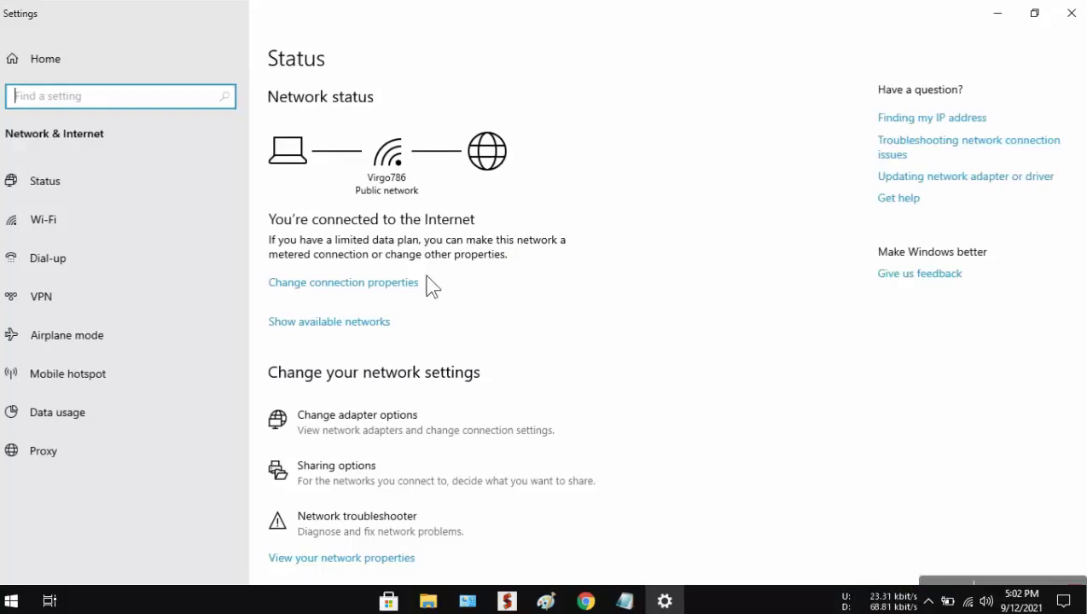
{"action": "left_click", "coordinate": [386, 416]}
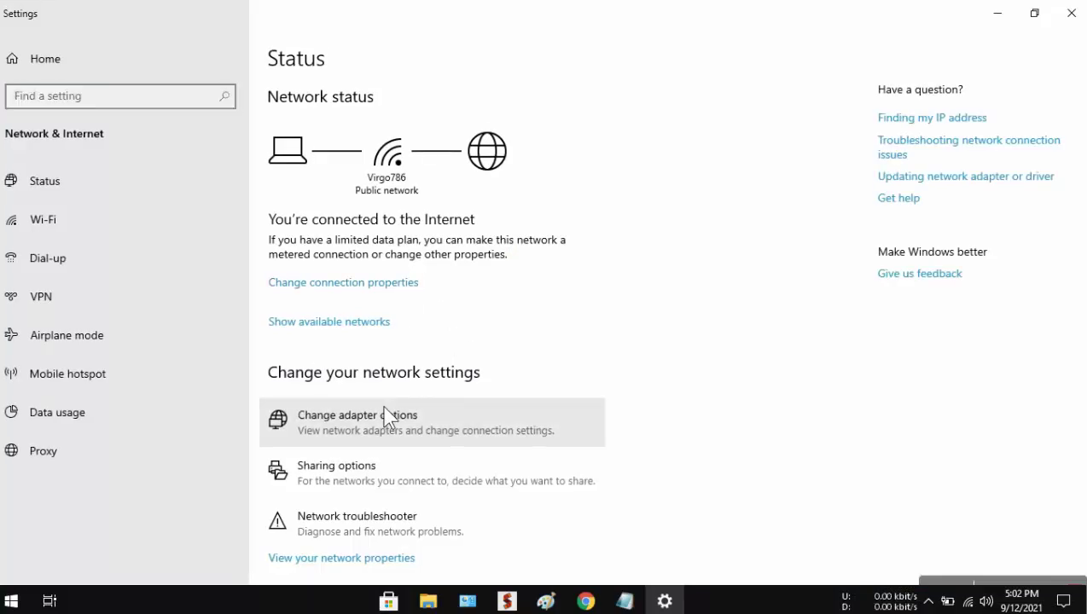
{"action": "right_click", "coordinate": [239, 153]}
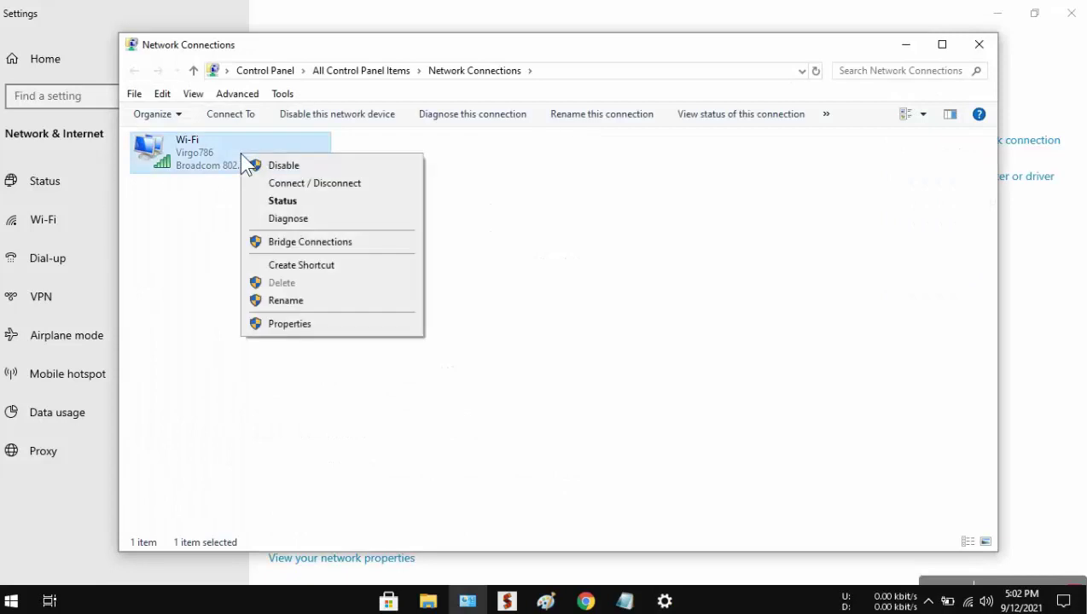
{"action": "left_click", "coordinate": [312, 323]}
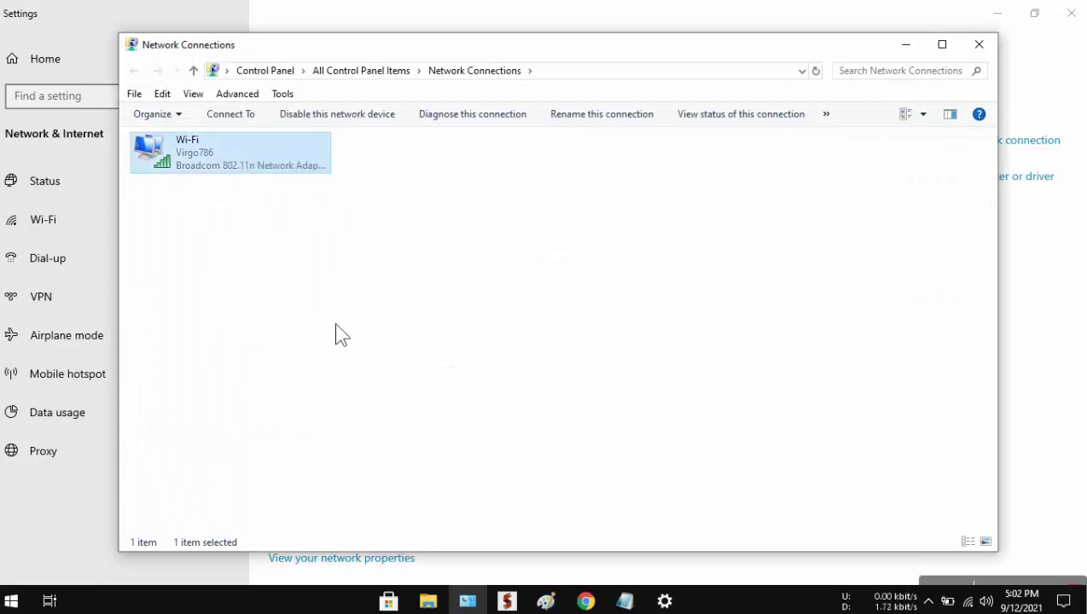
{"action": "left_click", "coordinate": [295, 284]}
{"action": "left_click", "coordinate": [368, 361]}
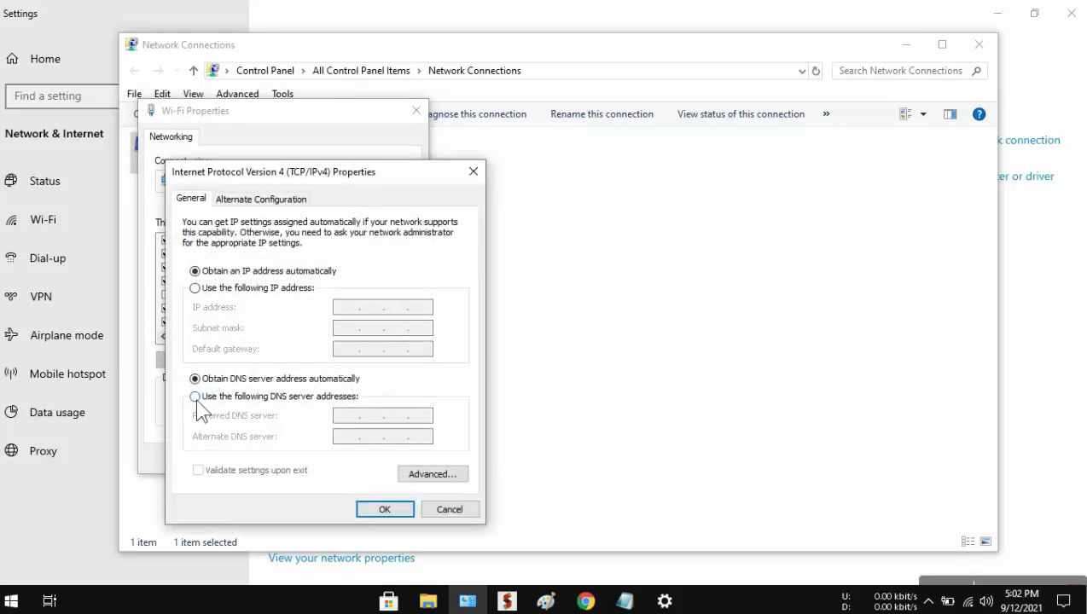
{"action": "left_click", "coordinate": [195, 397]}
- Read the Google Public and Cloudflare preferred and alternate DNS server addresses in the notes
{"action": "left_click", "coordinate": [625, 601]}
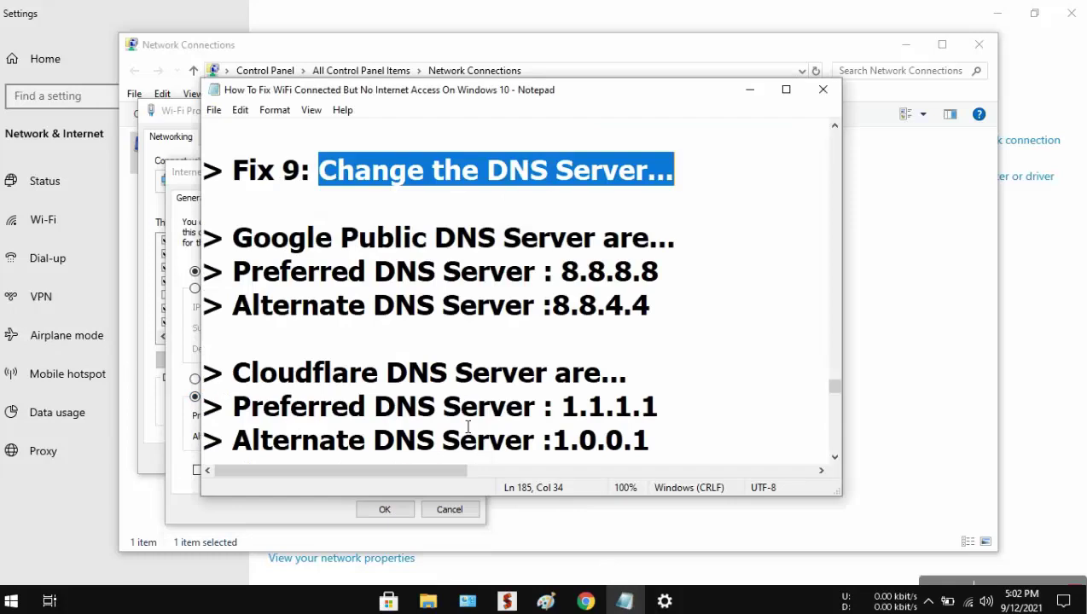
{"action": "left_click_drag", "start_coordinate": [234, 242], "coordinate": [706, 259]}
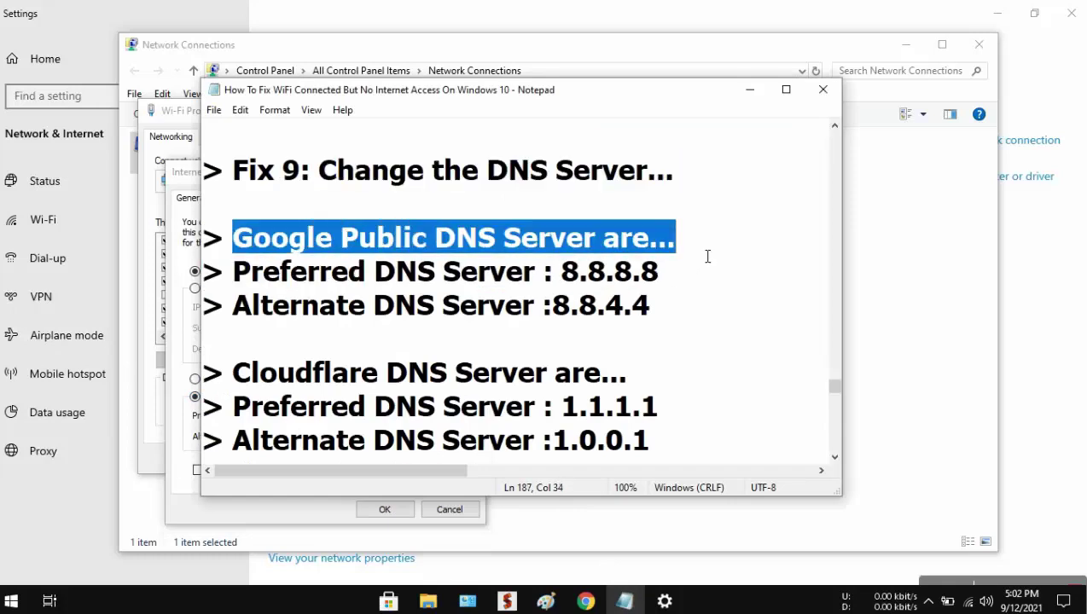
{"action": "left_click_drag", "start_coordinate": [243, 280], "coordinate": [691, 271]}
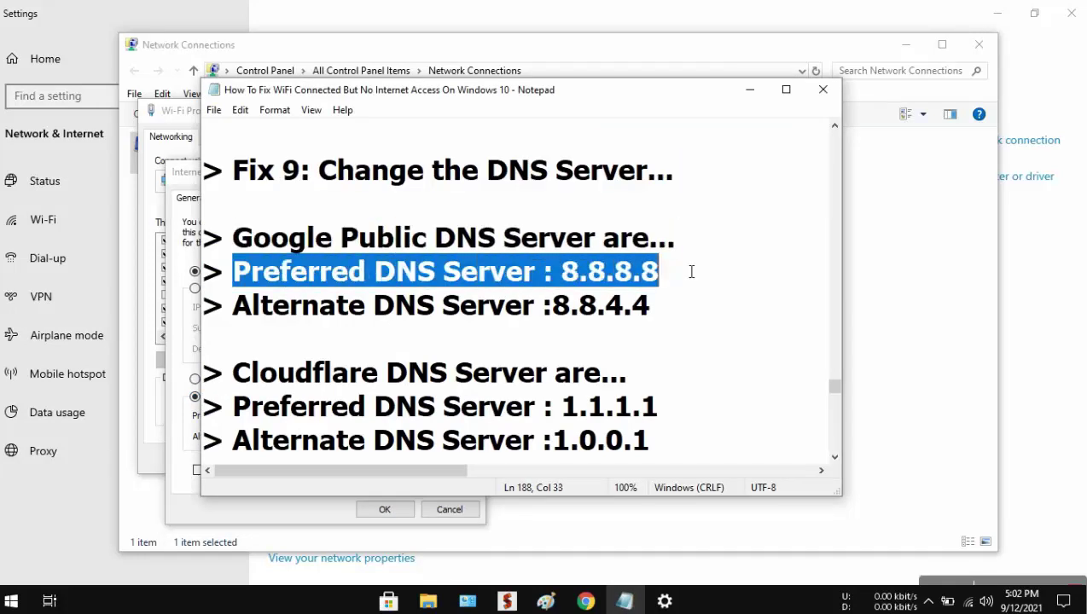
{"action": "left_click_drag", "start_coordinate": [232, 312], "coordinate": [669, 313]}
{"action": "scroll", "coordinate": [674, 315], "scroll_direction": "down", "scroll_amount": 1}
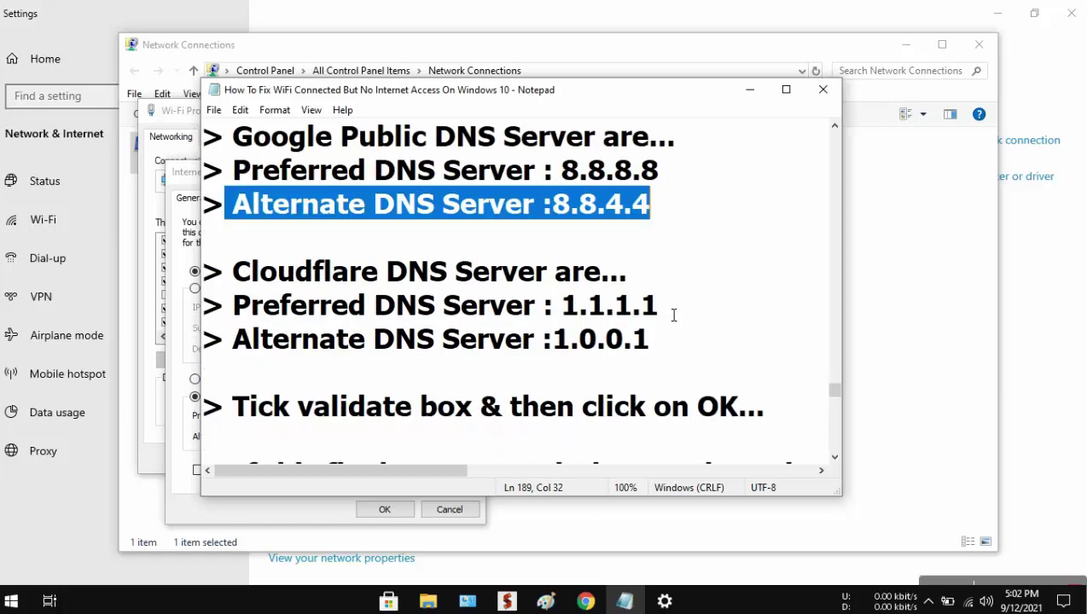
{"action": "left_click_drag", "start_coordinate": [245, 278], "coordinate": [651, 282]}
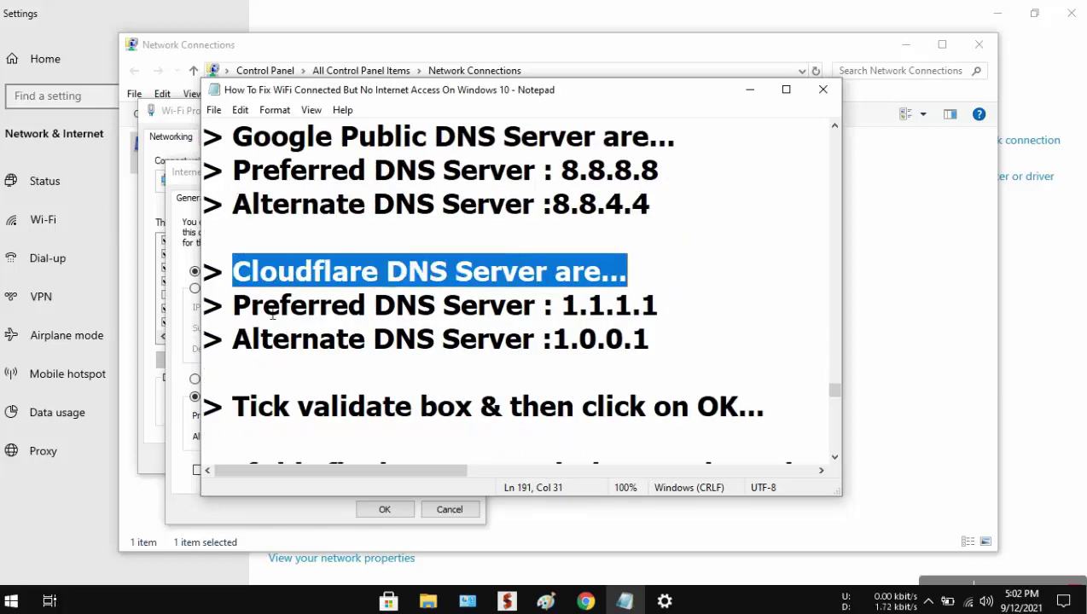
{"action": "left_click_drag", "start_coordinate": [235, 314], "coordinate": [701, 309]}
{"action": "left_click_drag", "start_coordinate": [232, 339], "coordinate": [651, 350]}
{"action": "left_click", "coordinate": [750, 88]}
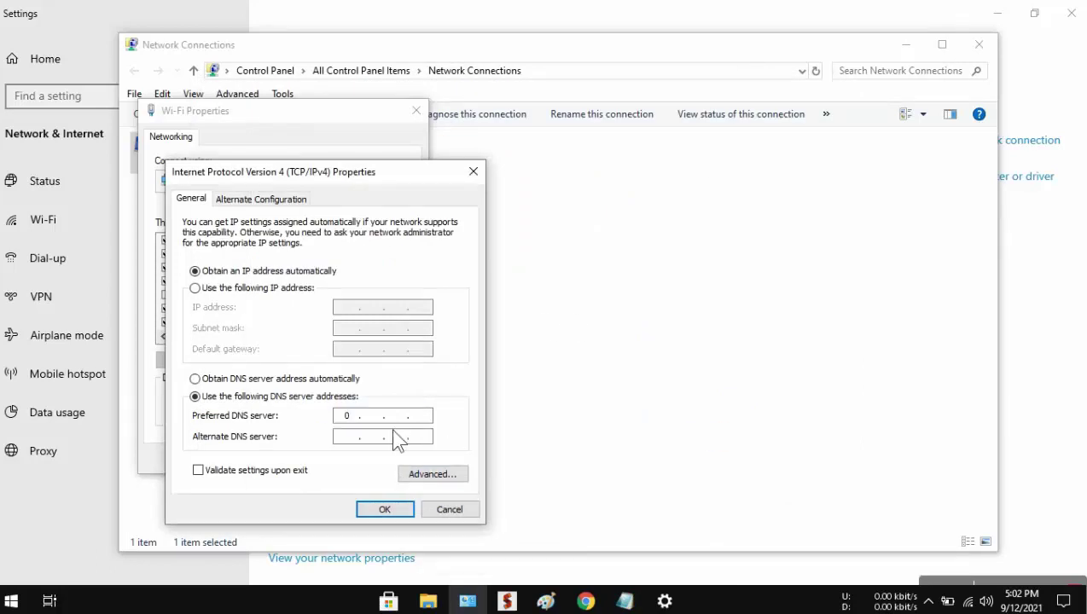
- Set the preferred DNS server to 1.1.1.1 and the alternate DNS server to 1.0.0.1
{"action": "key", "text": "BackSpace"}
{"action": "type", "text": "1 . 0"}
- Following the notes, enable validating settings upon exit, apply the IPv4 properties, and close the Wi-Fi properties and network settings windows
{"action": "left_click", "coordinate": [624, 601]}
{"action": "left_click_drag", "start_coordinate": [226, 406], "coordinate": [800, 396]}
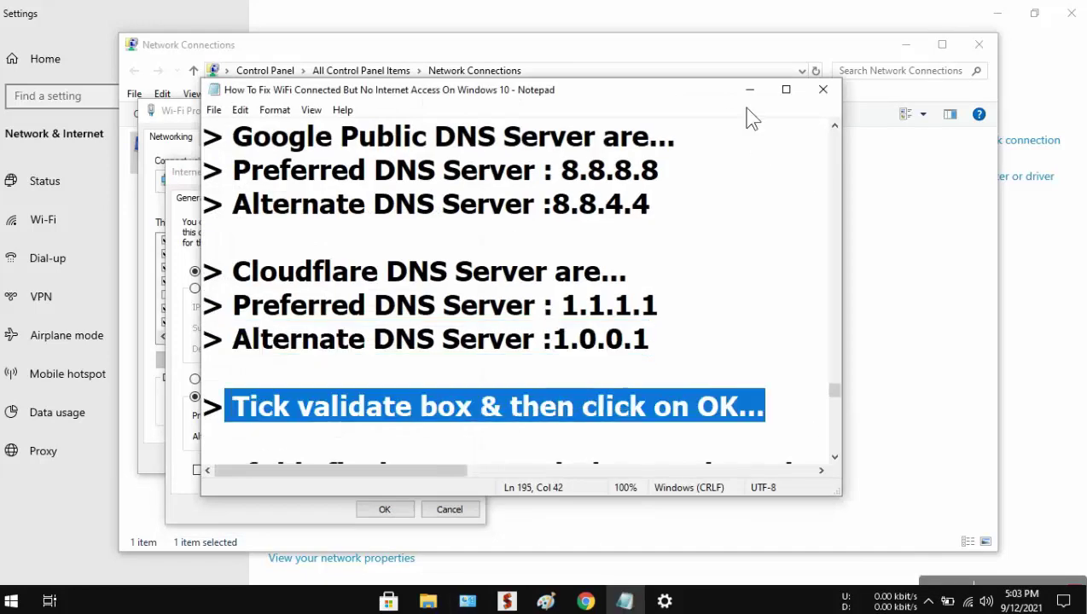
{"action": "left_click", "coordinate": [749, 90]}
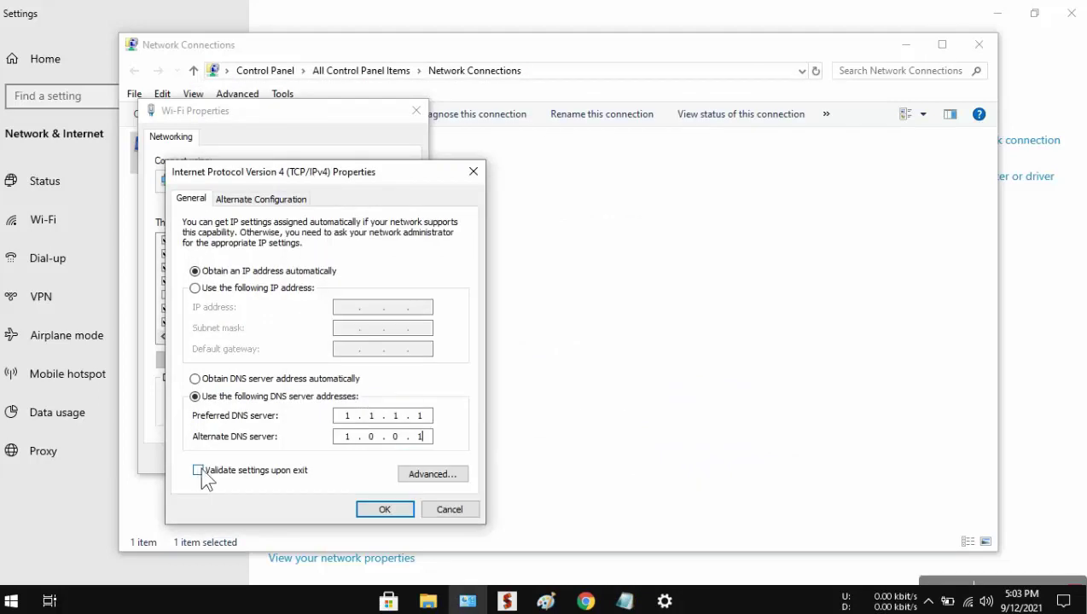
{"action": "left_click", "coordinate": [197, 470]}
{"action": "left_click", "coordinate": [393, 505]}
{"action": "left_click", "coordinate": [335, 458]}
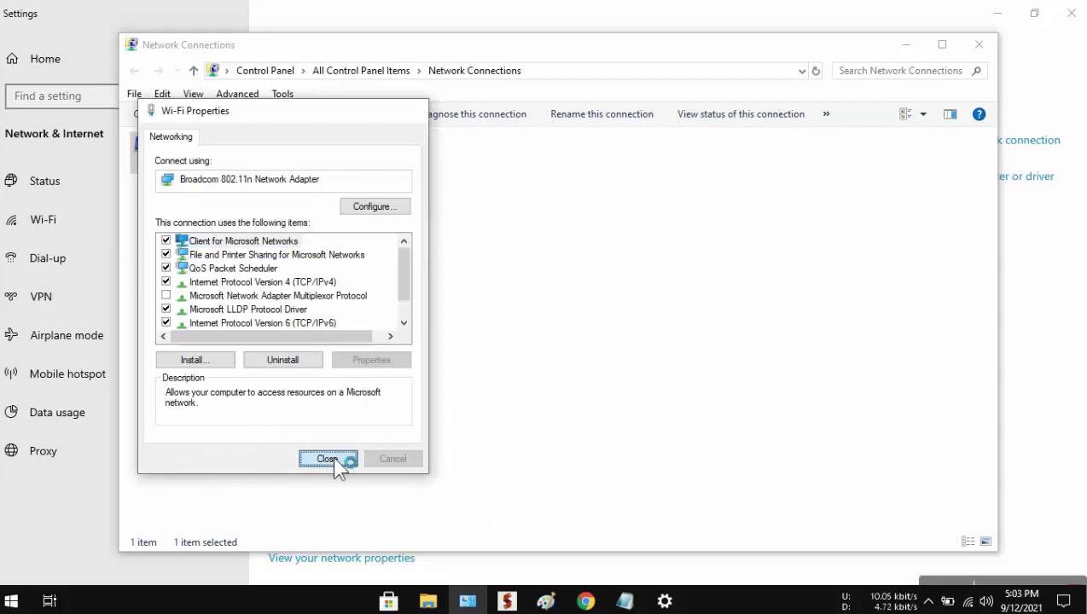
{"action": "left_click", "coordinate": [979, 46]}
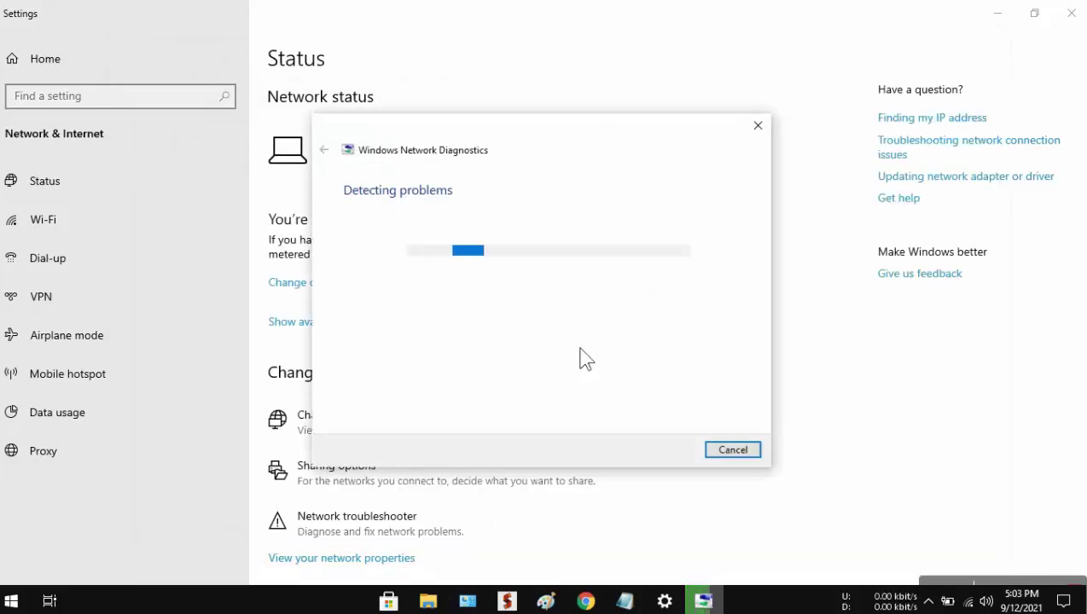
{"action": "left_click", "coordinate": [1072, 14]}
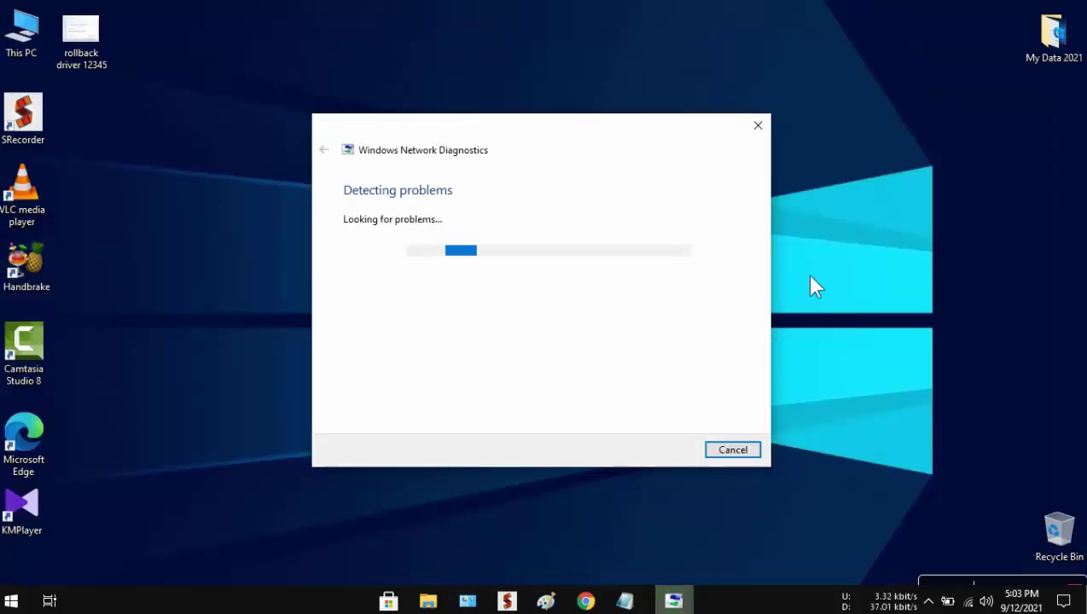
- Read on in the notes from the end of Fix 9 to Fix 10 about uninstalling the network drivers and restarting
{"action": "left_click", "coordinate": [625, 601]}
{"action": "scroll", "coordinate": [474, 335], "scroll_direction": "down", "scroll_amount": 1}
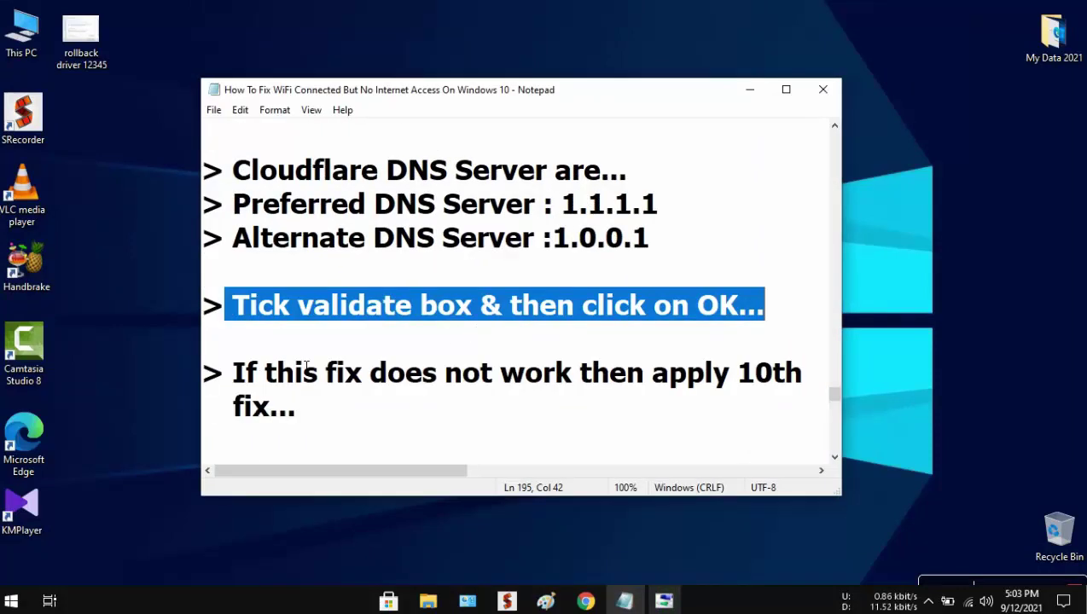
{"action": "left_click_drag", "start_coordinate": [233, 376], "coordinate": [829, 394]}
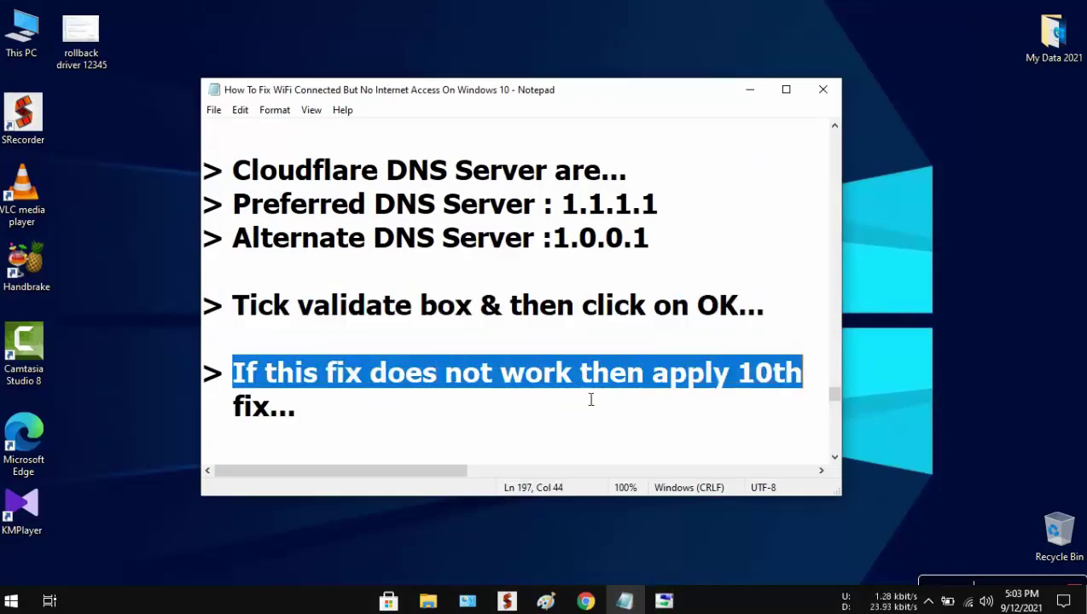
{"action": "left_click_drag", "start_coordinate": [235, 409], "coordinate": [297, 411]}
{"action": "scroll", "coordinate": [494, 436], "scroll_direction": "down", "scroll_amount": 4}
{"action": "left_click_drag", "start_coordinate": [233, 203], "coordinate": [791, 220]}
{"action": "left_click_drag", "start_coordinate": [235, 240], "coordinate": [570, 249]}
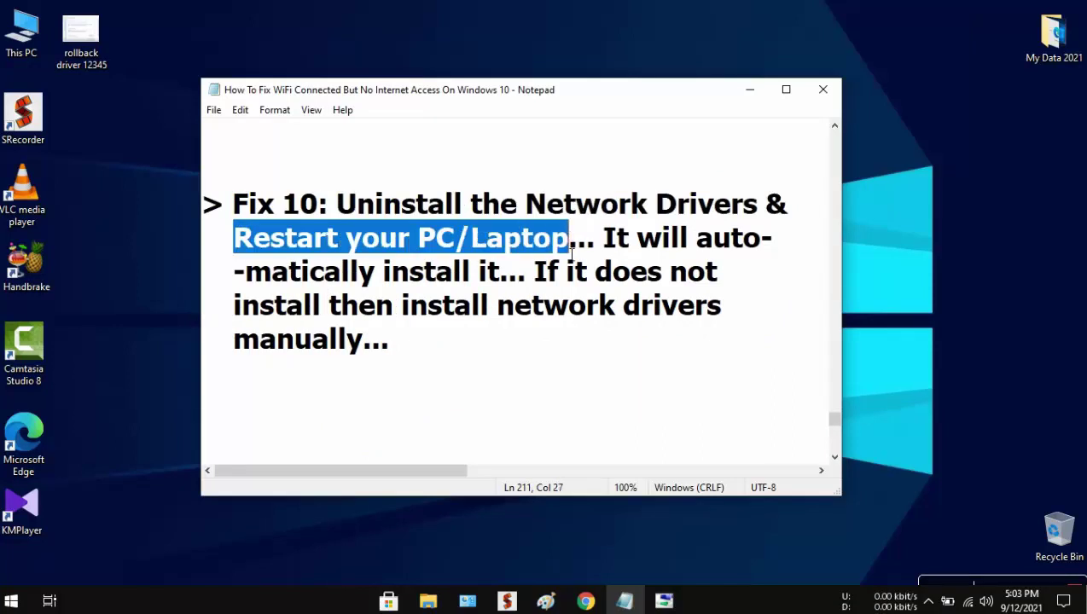
- Uninstall the Broadcom 802.11n Network Adapter in Device Manager and close Device Manager
{"action": "right_click", "coordinate": [15, 597]}
{"action": "left_click", "coordinate": [119, 261]}
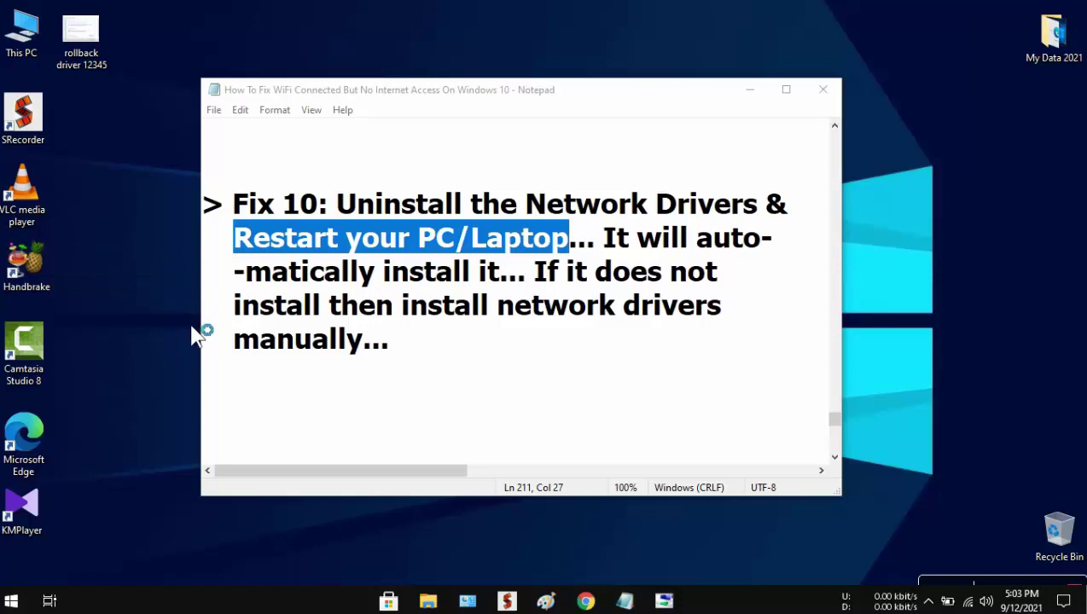
{"action": "left_click", "coordinate": [91, 295]}
{"action": "left_click", "coordinate": [80, 297]}
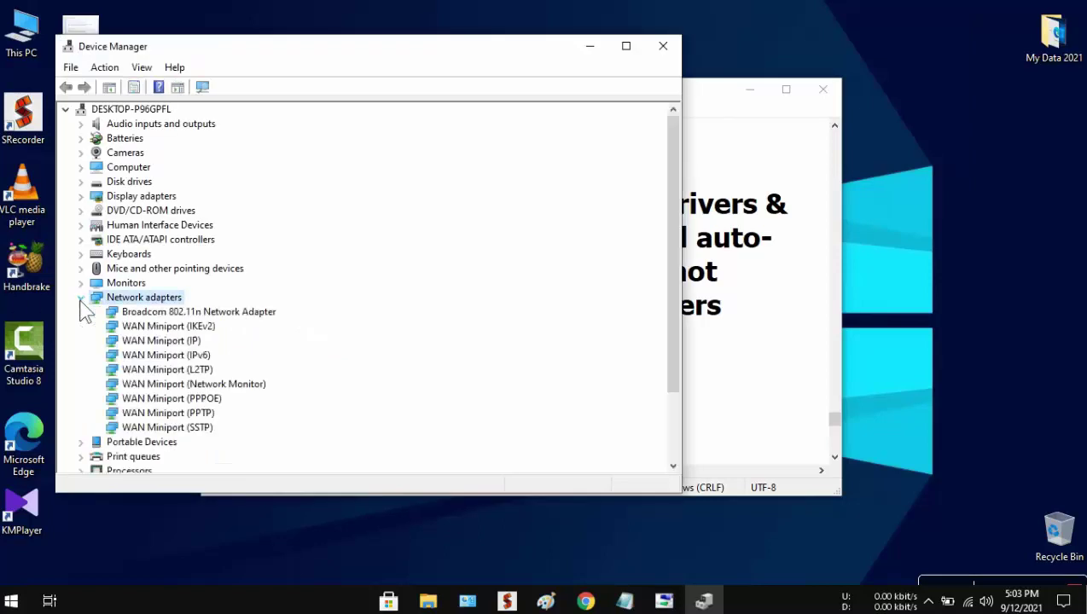
{"action": "left_click", "coordinate": [215, 312]}
{"action": "right_click", "coordinate": [217, 314]}
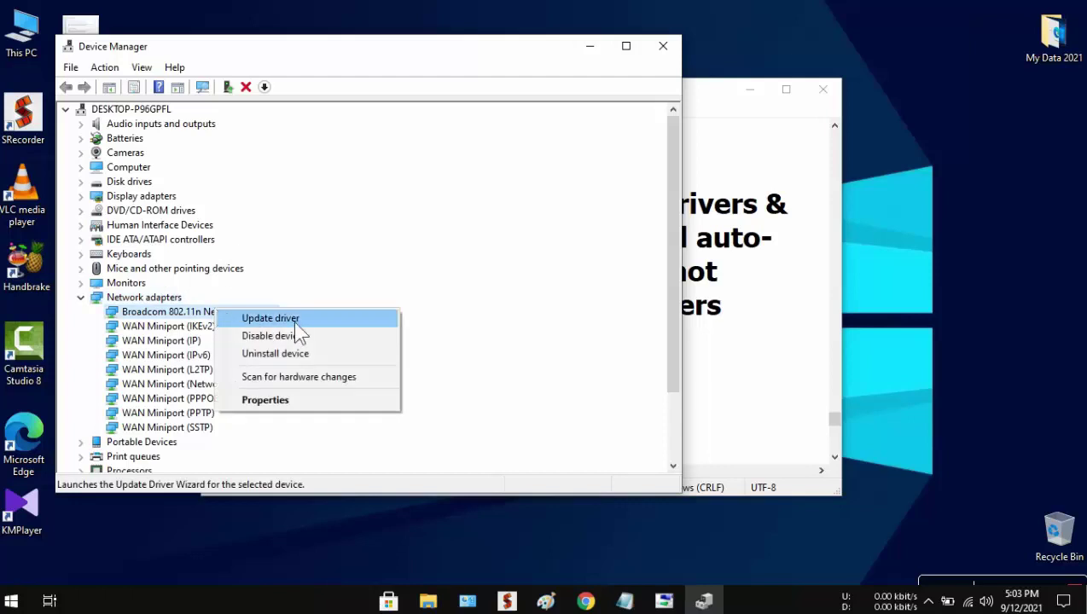
{"action": "left_click", "coordinate": [292, 353]}
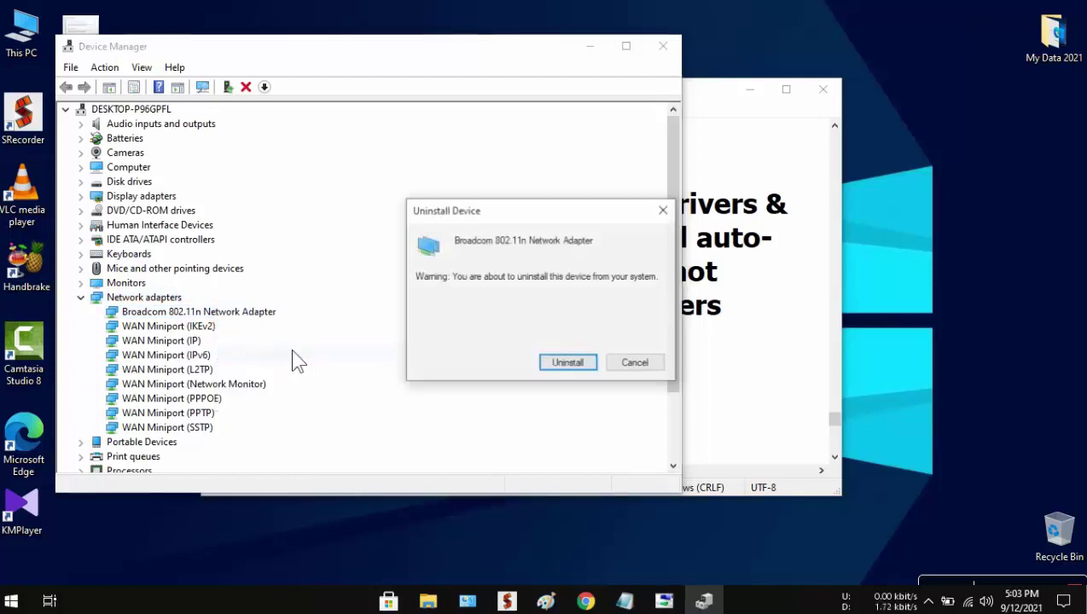
{"action": "left_click", "coordinate": [556, 365]}
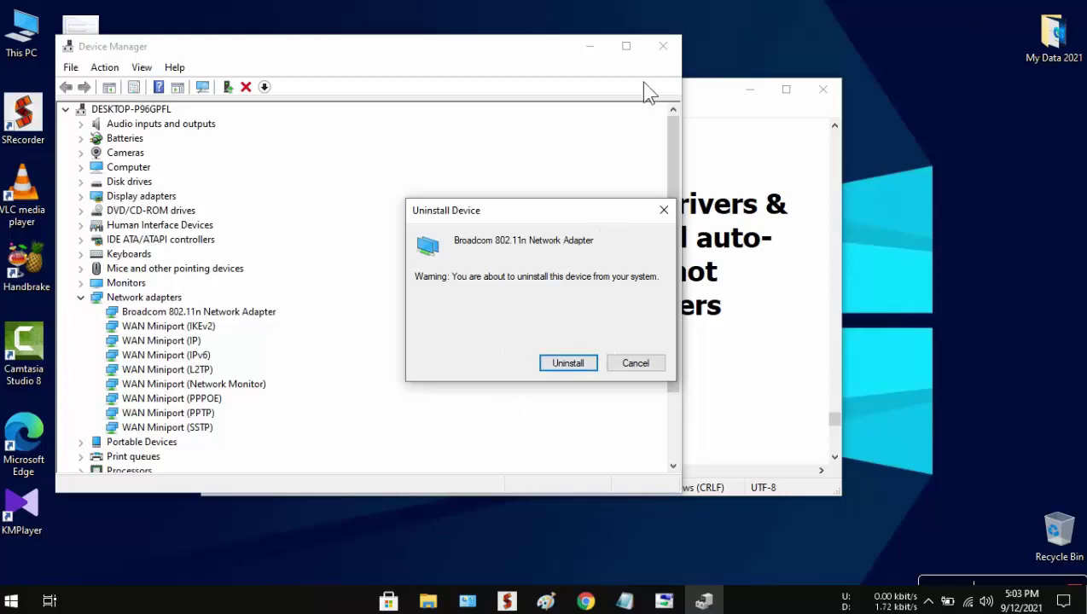
{"action": "left_click", "coordinate": [662, 46]}
- Read the rest of Fix 10 about reinstalling the network drivers and the closing remarks in the notes
{"action": "left_click_drag", "start_coordinate": [603, 247], "coordinate": [778, 245]}
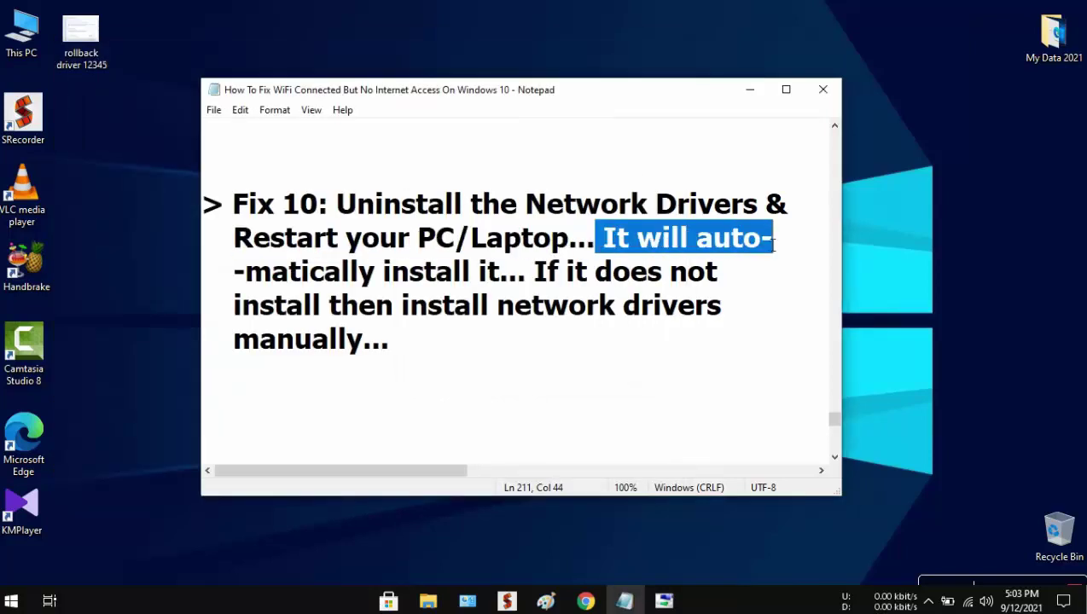
{"action": "left_click_drag", "start_coordinate": [238, 274], "coordinate": [740, 289]}
{"action": "left_click_drag", "start_coordinate": [238, 305], "coordinate": [737, 305]}
{"action": "left_click_drag", "start_coordinate": [233, 345], "coordinate": [462, 355]}
{"action": "scroll", "coordinate": [581, 361], "scroll_direction": "down", "scroll_amount": 5}
{"action": "left_click_drag", "start_coordinate": [233, 213], "coordinate": [786, 206]}
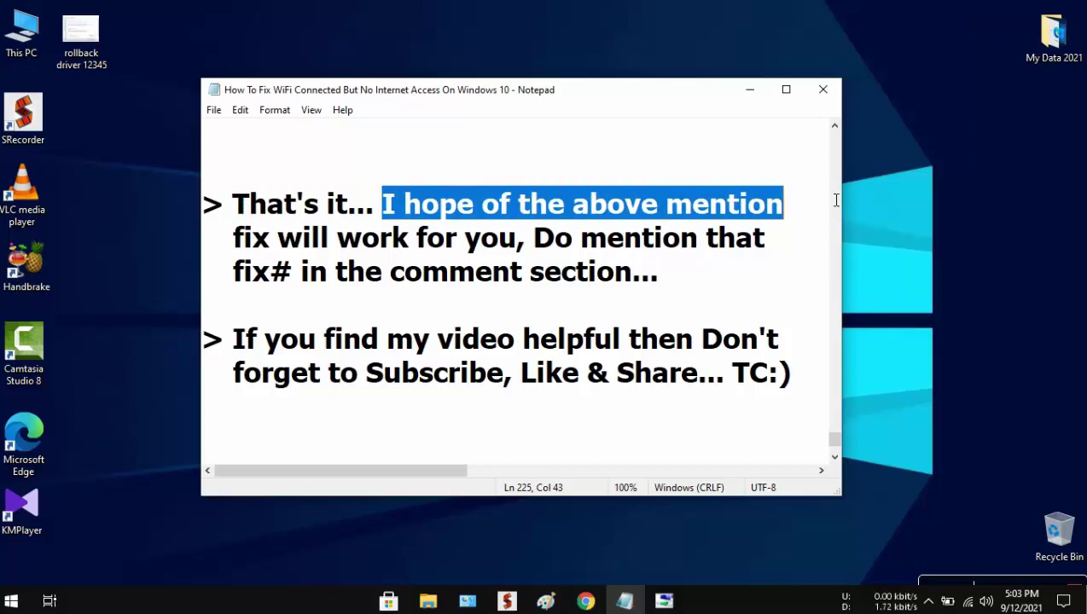
{"action": "left_click_drag", "start_coordinate": [234, 243], "coordinate": [518, 254]}
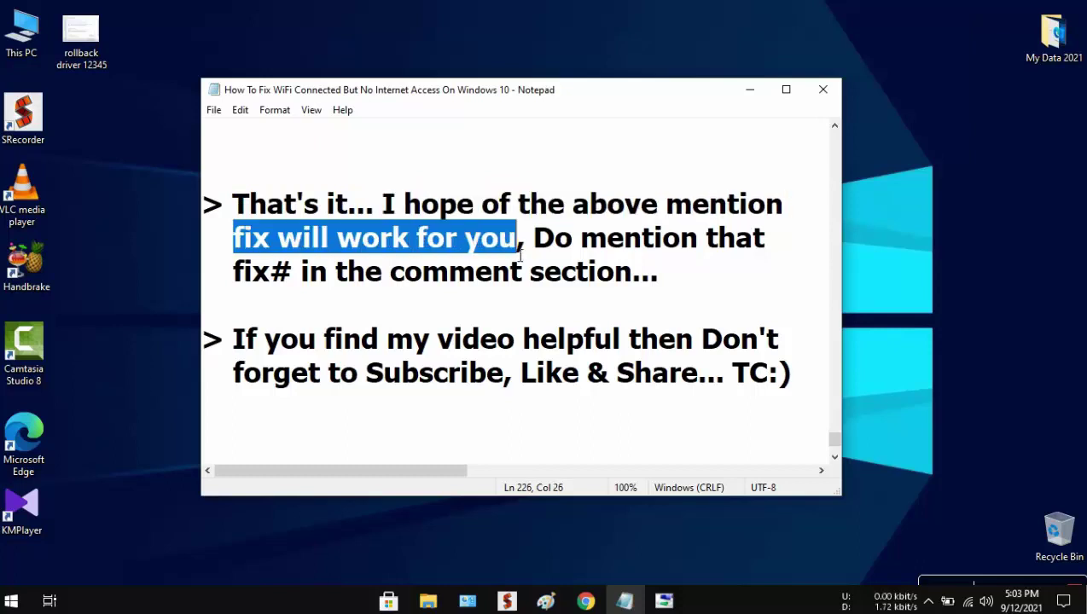